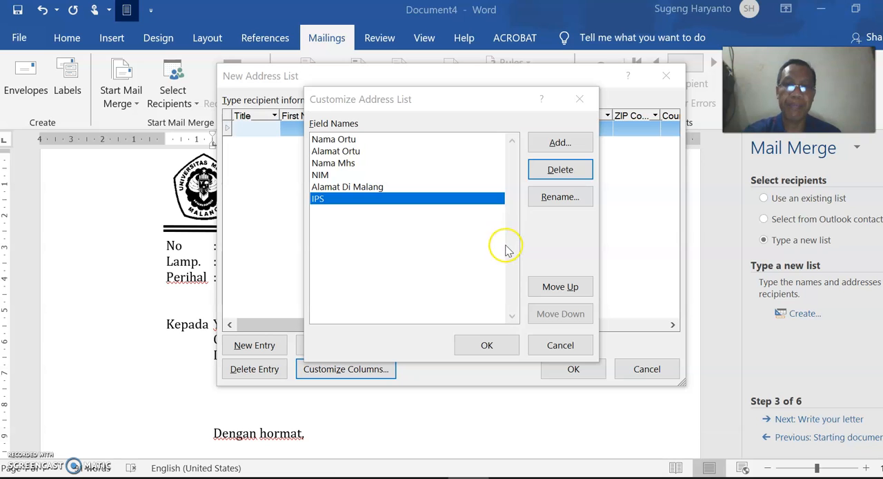
- Apply the customized field names and fill in the first entry's parent name and parent address, widening both columns to fit
{"action": "left_click", "coordinate": [485, 345]}
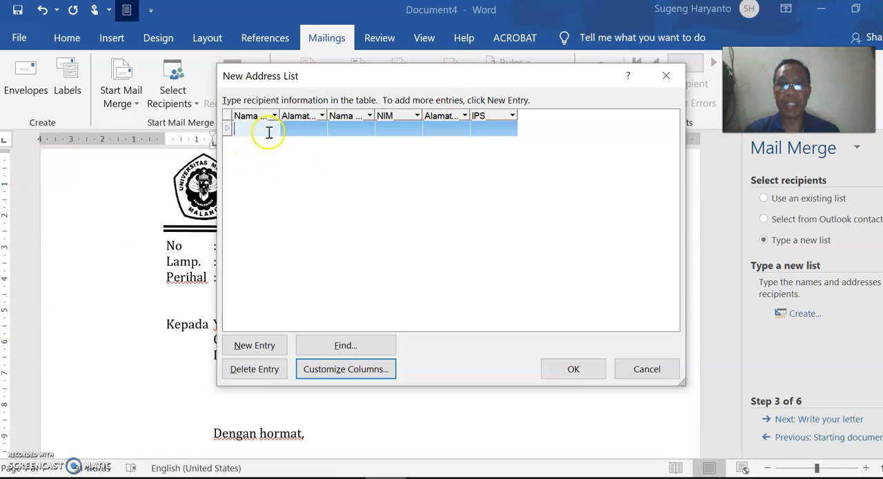
{"action": "type", "text": "Gaguk"}
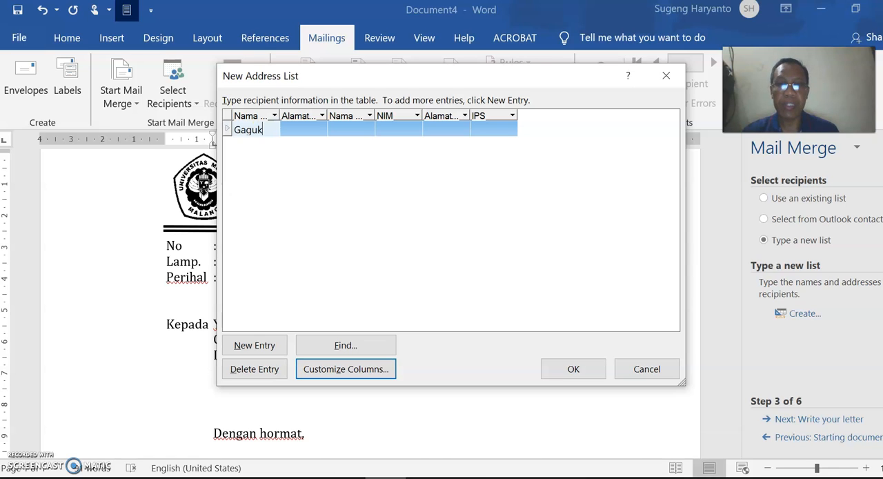
{"action": "left_click", "coordinate": [310, 127]}
{"action": "type", "text": "Jl"}
{"action": "type", "text": ". Trunojoy"}
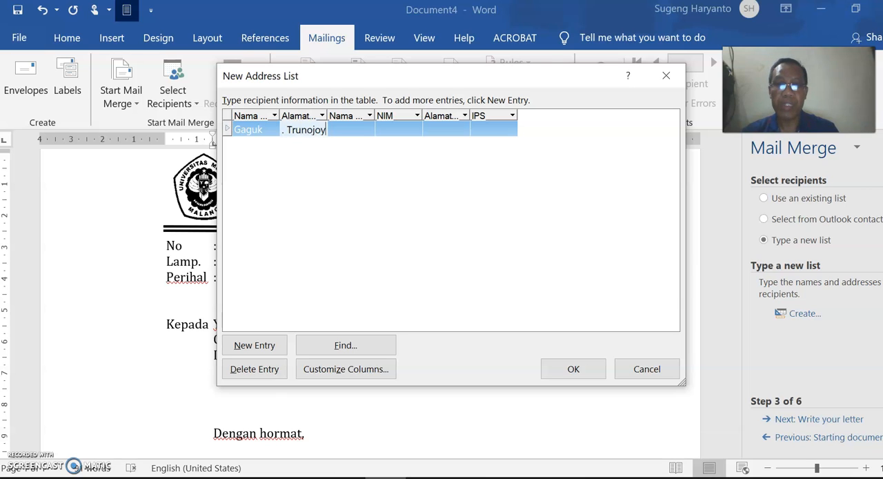
{"action": "type", "text": "o"}
{"action": "type", "text": " 4"}
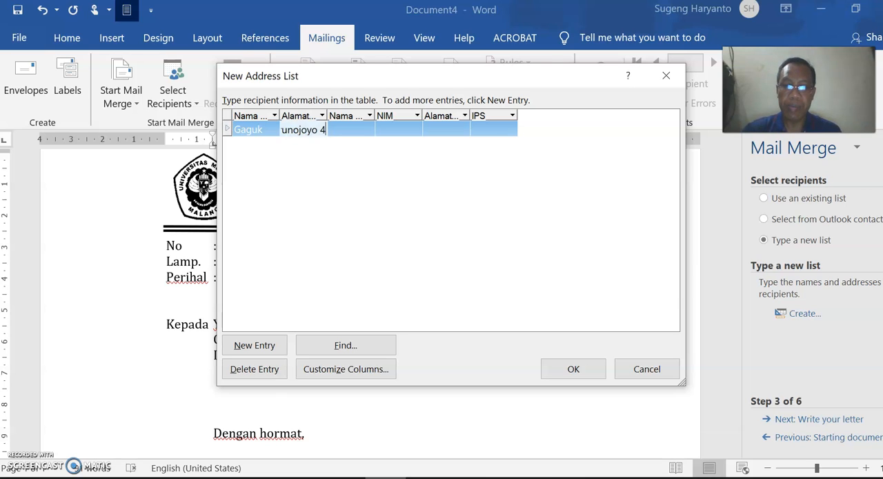
{"action": "type", "text": "5 Blitar"}
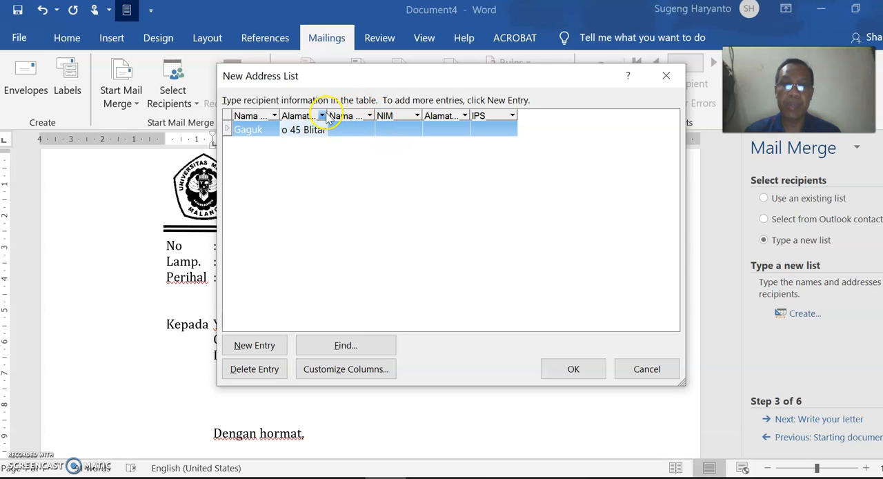
{"action": "left_click_drag", "start_coordinate": [327, 115], "coordinate": [405, 108]}
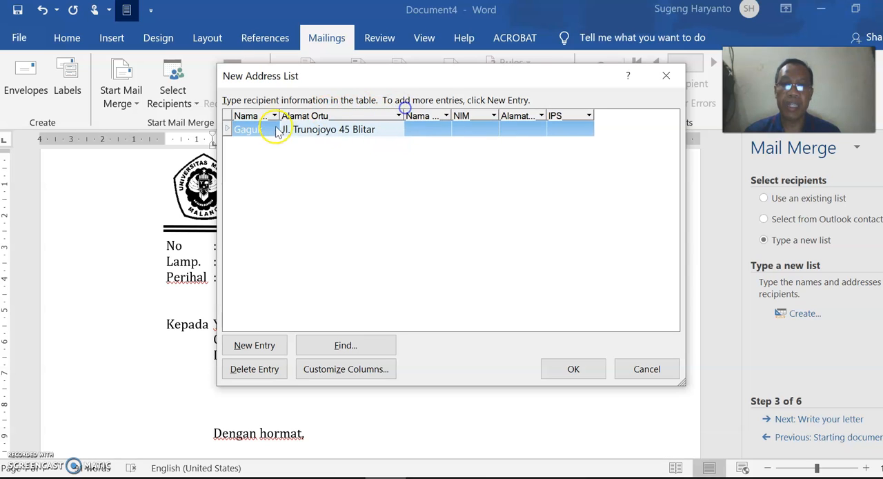
{"action": "left_click_drag", "start_coordinate": [279, 111], "coordinate": [297, 111]}
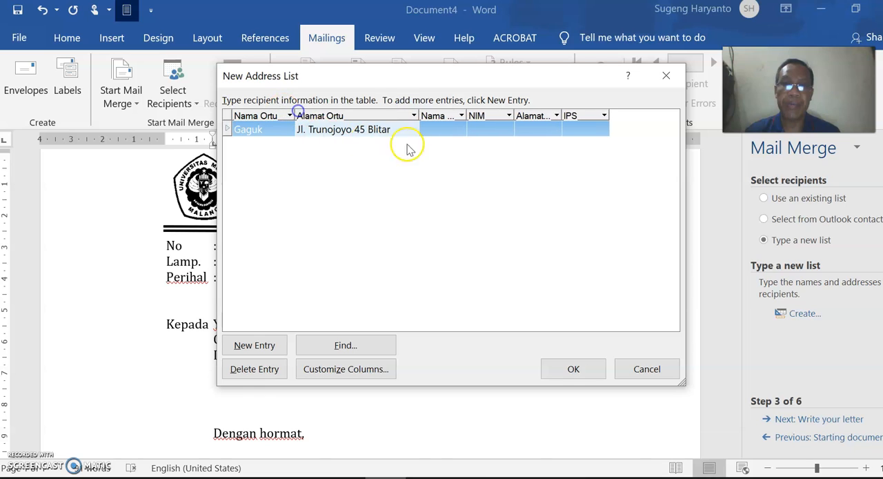
- Enter the student's name and student number (NIM) in the first entry
{"action": "left_click", "coordinate": [447, 132]}
{"action": "type", "text": "Rina"}
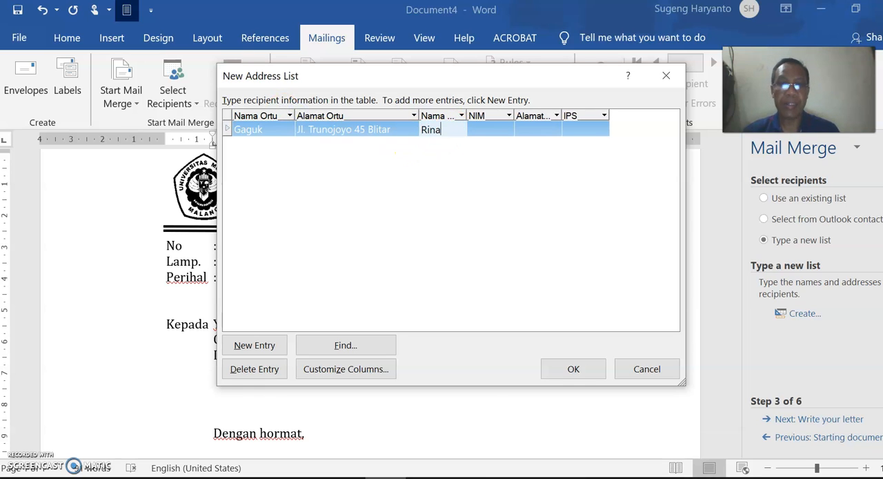
{"action": "left_click", "coordinate": [501, 132]}
{"action": "type", "text": "0"}
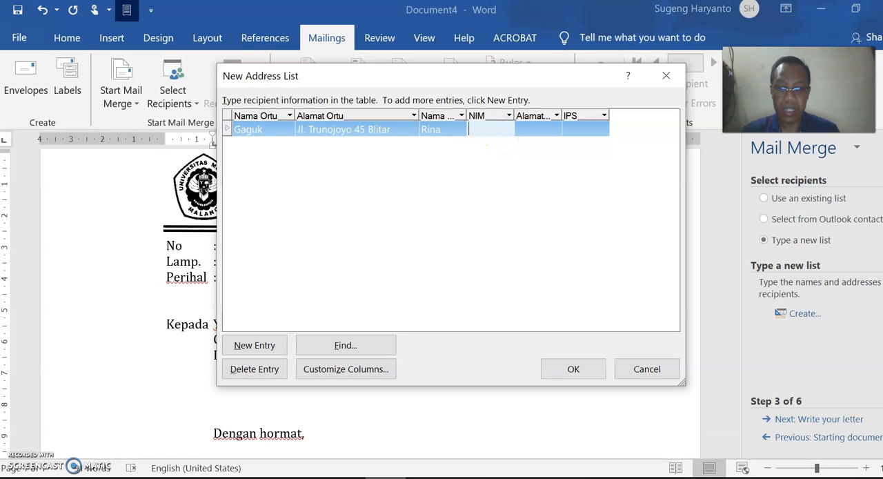
{"action": "type", "text": "6100001"}
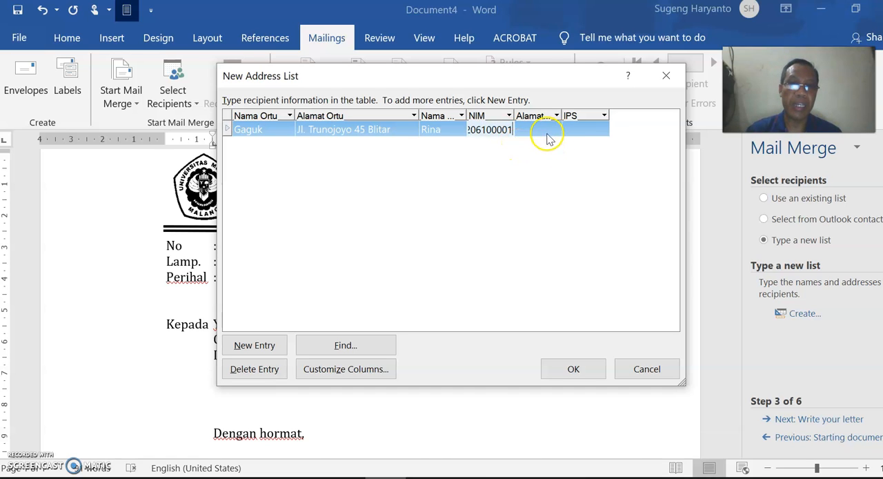
- Complete the first entry with the student's address in Malang and an IPS of 3,45
{"action": "left_click", "coordinate": [547, 133]}
{"action": "type", "text": "Jl."}
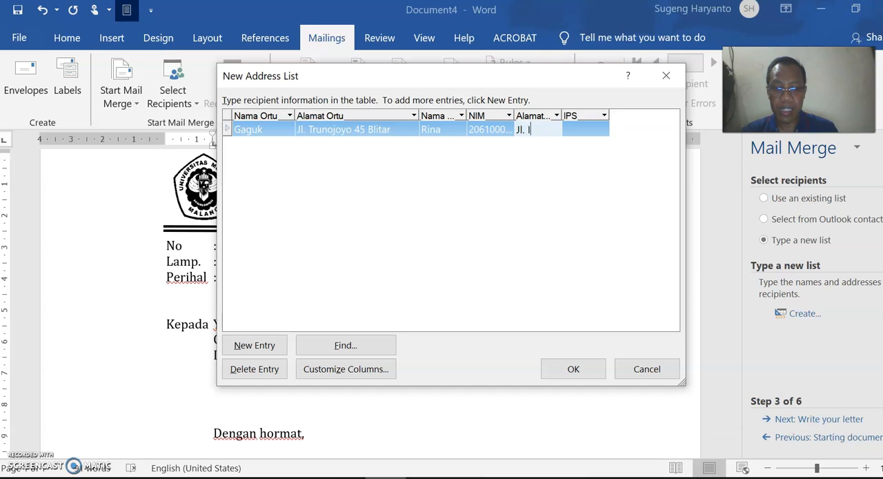
{"action": "type", "text": " Ir. Rasi 21 Mala"}
{"action": "type", "text": "ng"}
{"action": "left_click", "coordinate": [587, 129]}
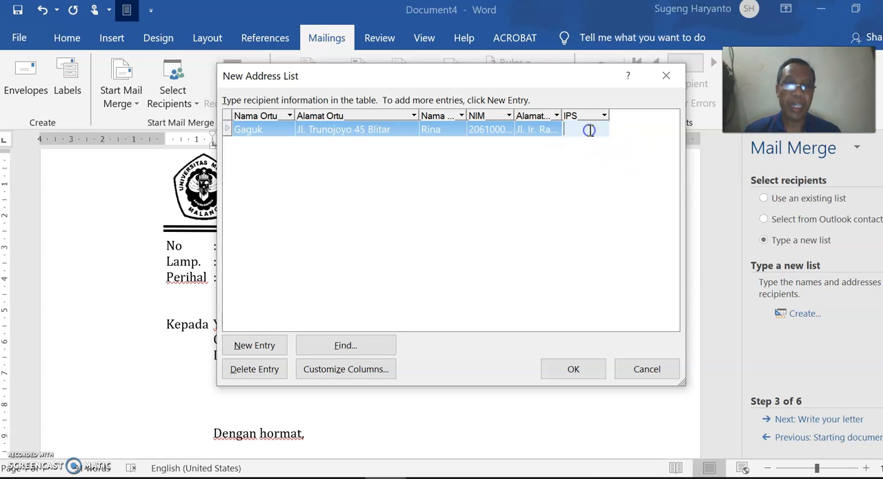
{"action": "type", "text": "3,45"}
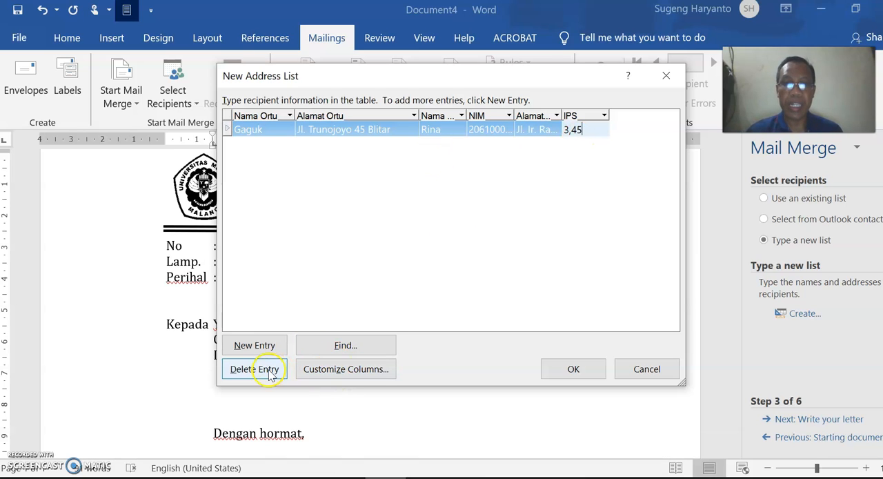
- Add a second entry and fill in its parent name and parent address
{"action": "left_click", "coordinate": [264, 345]}
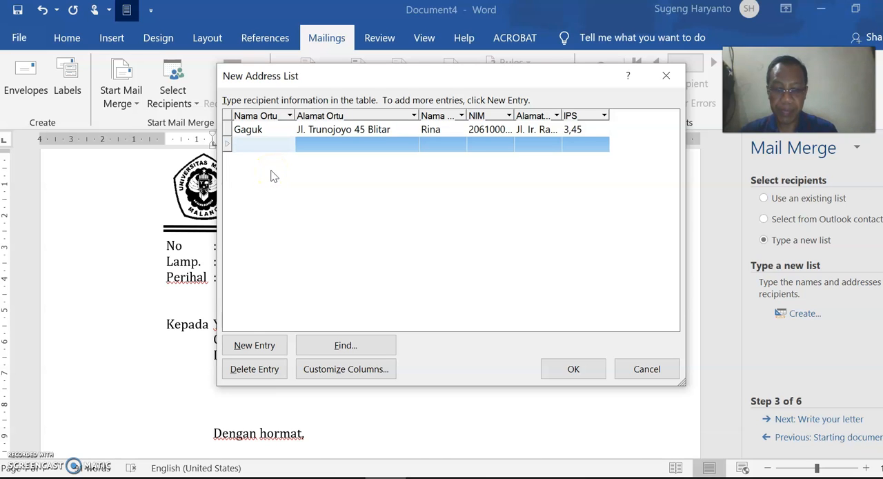
{"action": "type", "text": "Garin"}
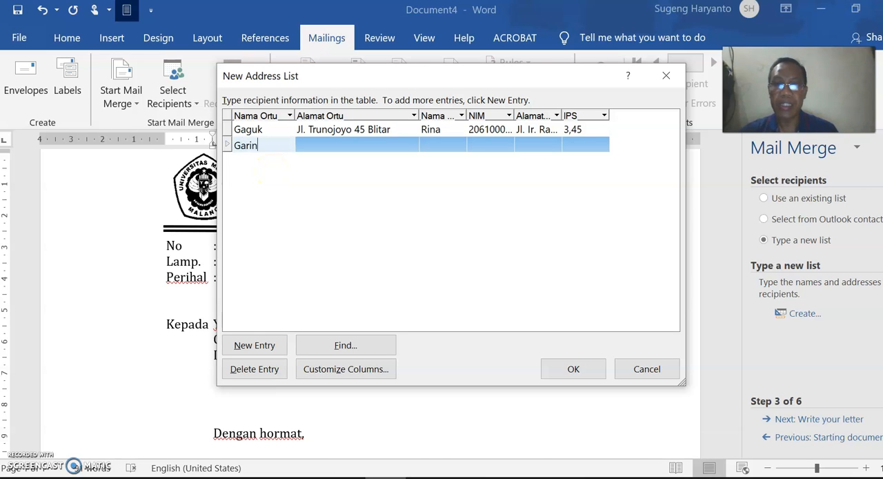
{"action": "left_click", "coordinate": [343, 146]}
{"action": "type", "text": "Jl. Metro 25"}
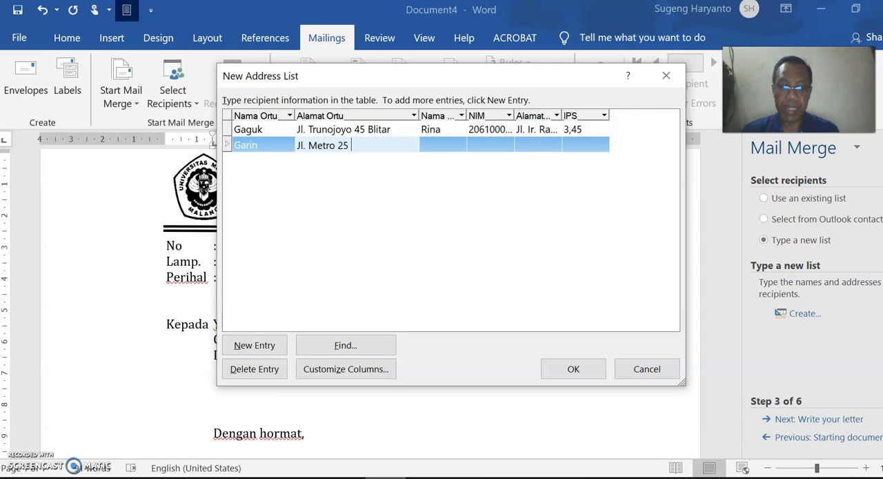
{"action": "type", "text": " Tuban"}
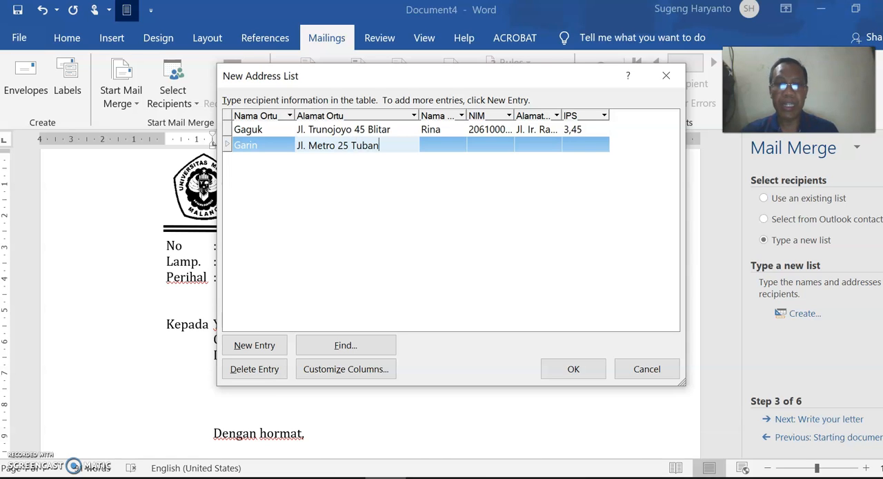
- Enter the student's name in the Nama Mhs field of the second entry
{"action": "left_click", "coordinate": [448, 145]}
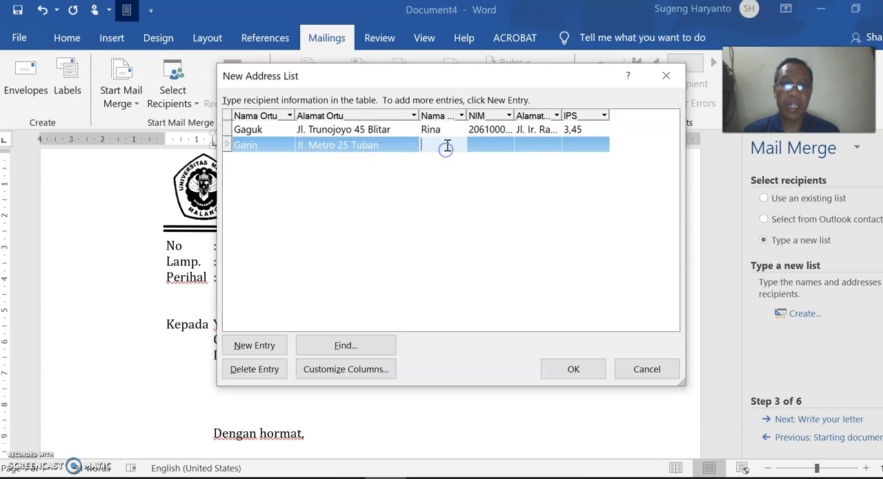
{"action": "type", "text": "Rini"}
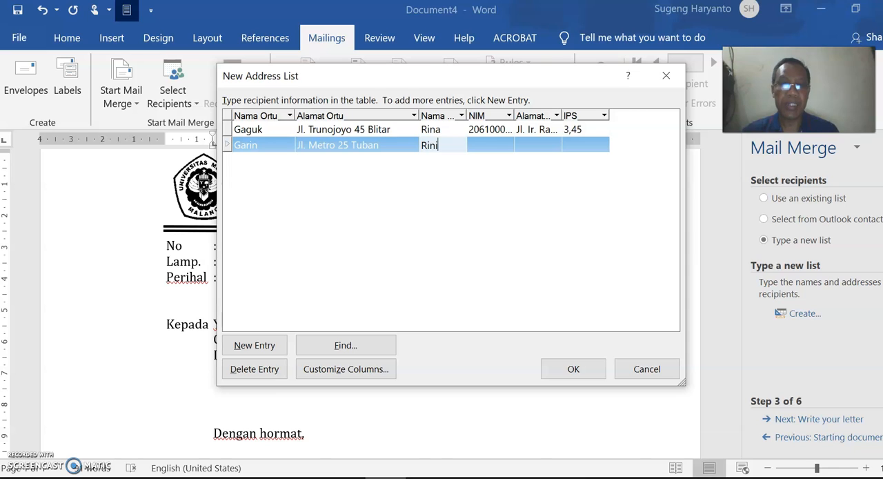
{"action": "key", "text": "BackSpace"}
{"action": "key", "text": "BackSpace"}
{"action": "key", "text": "BackSpace"}
{"action": "key", "text": "BackSpace"}
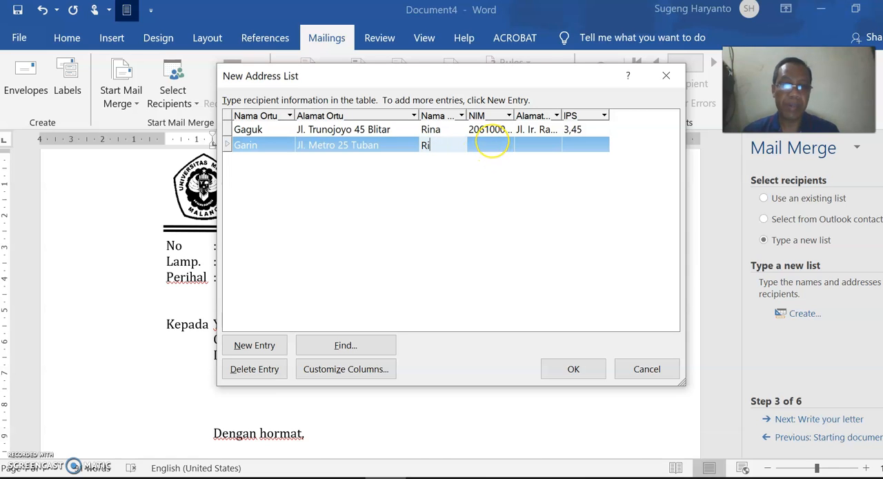
{"action": "type", "text": "Janto"}
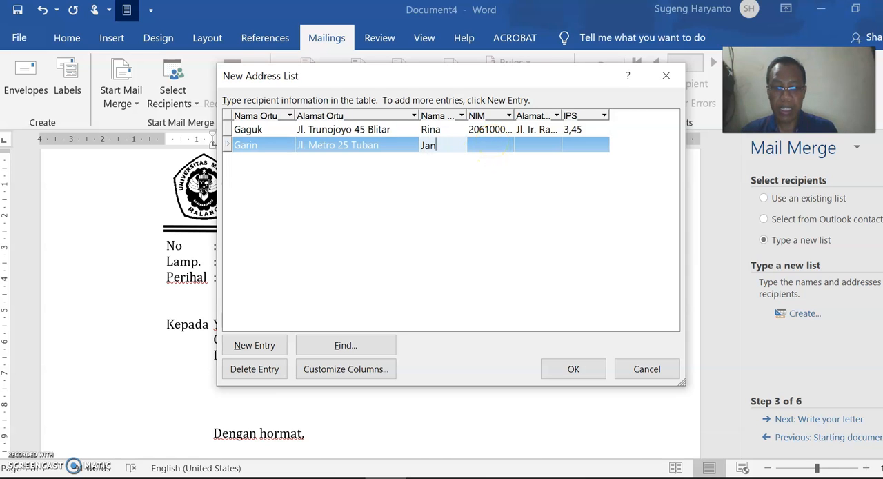
- Enter the student number in the second entry's NIM field, widening the NIM column and correcting the final digit
{"action": "left_click", "coordinate": [495, 141]}
{"action": "type", "text": "206100000"}
{"action": "left_click", "coordinate": [516, 114]}
{"action": "left_click_drag", "start_coordinate": [516, 114], "coordinate": [554, 115]}
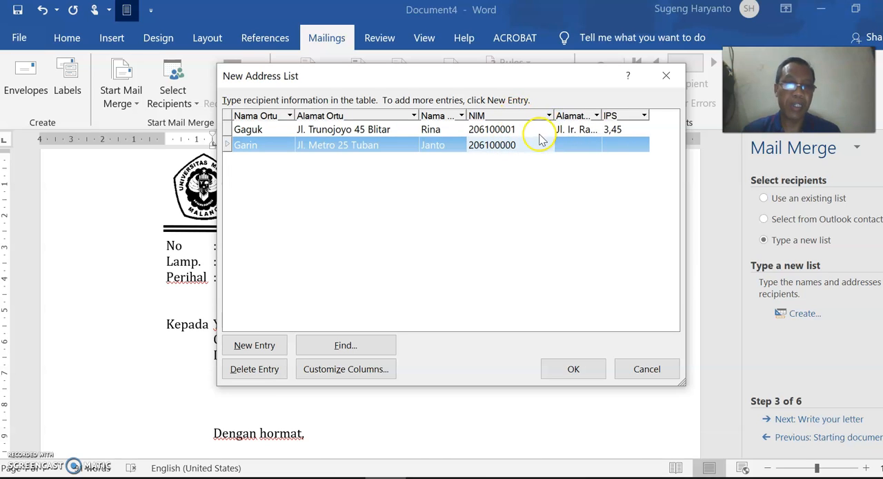
{"action": "left_click", "coordinate": [518, 145]}
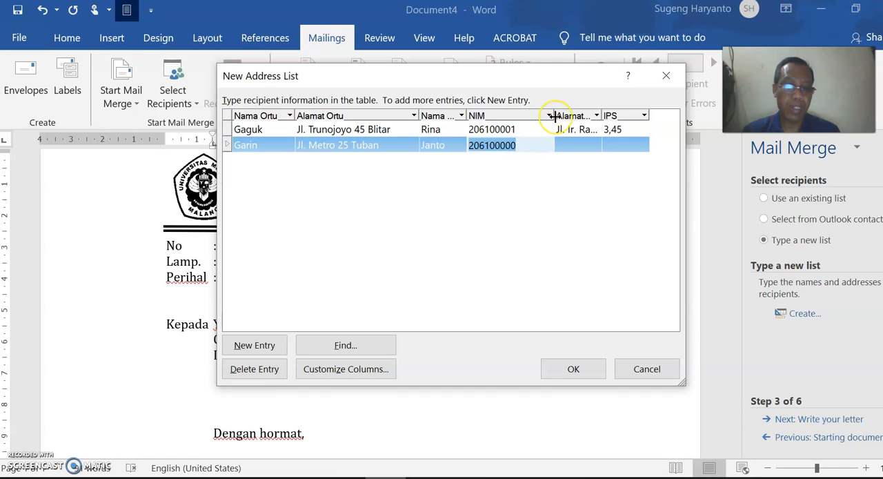
{"action": "key", "text": "BackSpace"}
{"action": "type", "text": "2"}
- Complete the second entry with the student's address in Malang and an IPS of 3.50
{"action": "left_click", "coordinate": [580, 142]}
{"action": "type", "text": "J"}
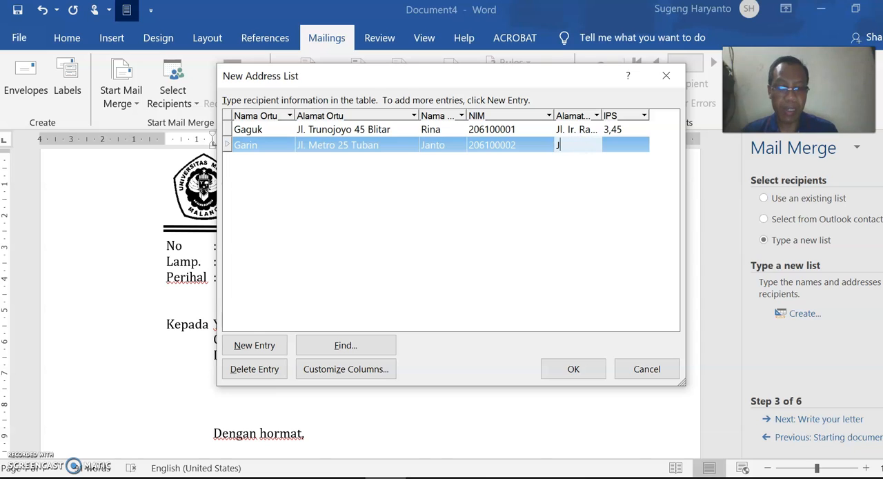
{"action": "type", "text": "l. Pisang C"}
{"action": "type", "text": "andi 2"}
{"action": "type", "text": " Malang"}
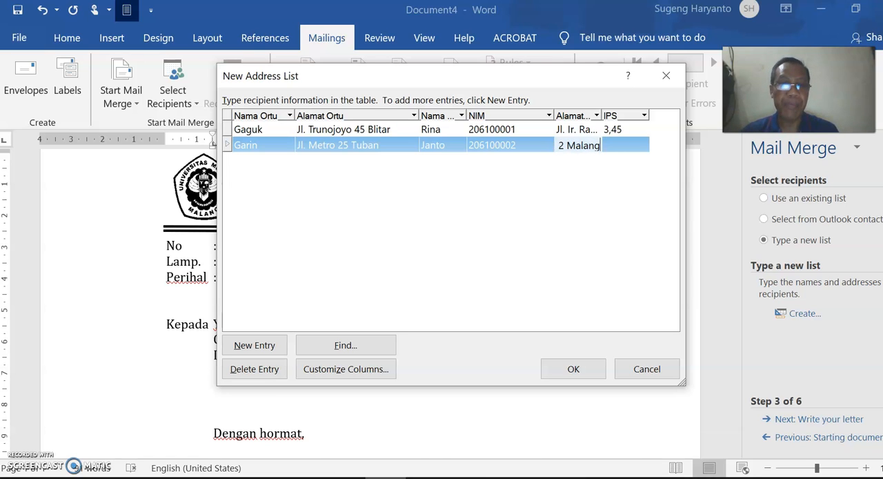
{"action": "left_click", "coordinate": [628, 148]}
{"action": "type", "text": "3.50"}
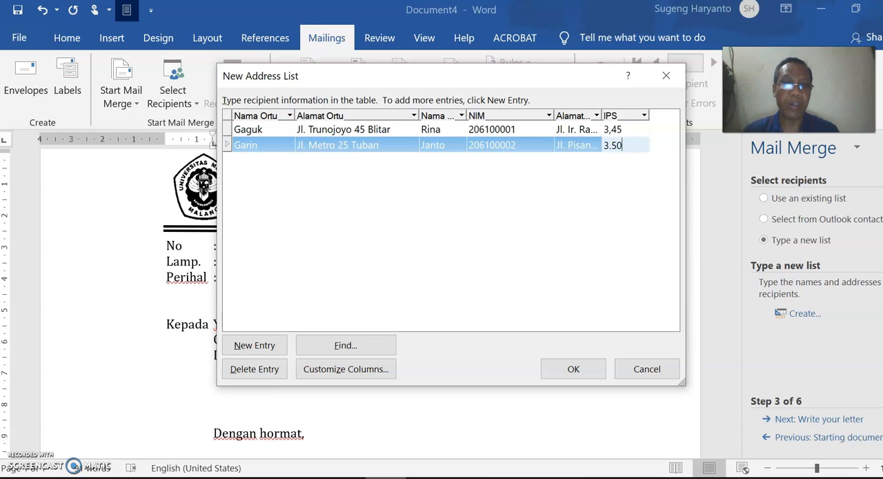
- Add a third entry and fill in its parent name and parent address
{"action": "left_click", "coordinate": [255, 345]}
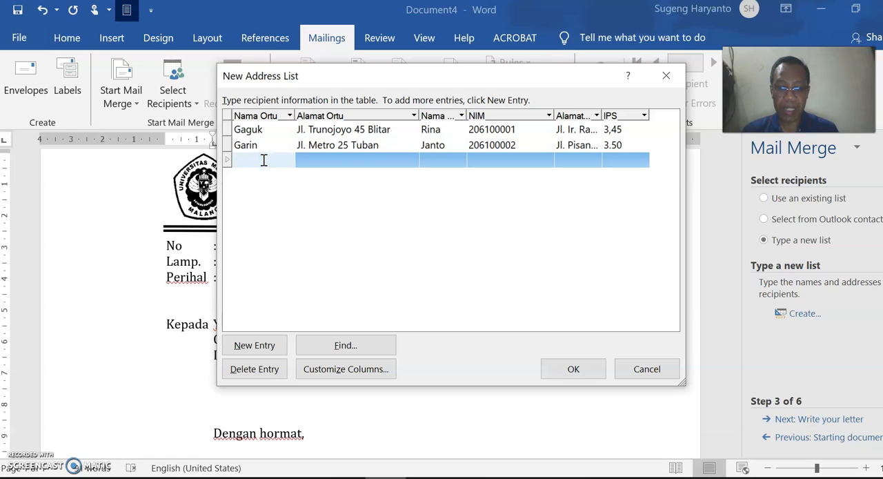
{"action": "type", "text": "Karna"}
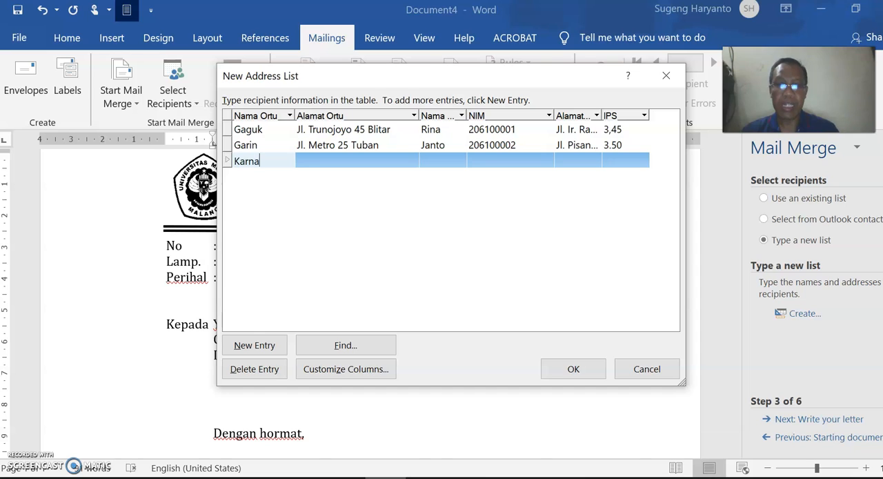
{"action": "left_click", "coordinate": [317, 163]}
{"action": "type", "text": "Jl"}
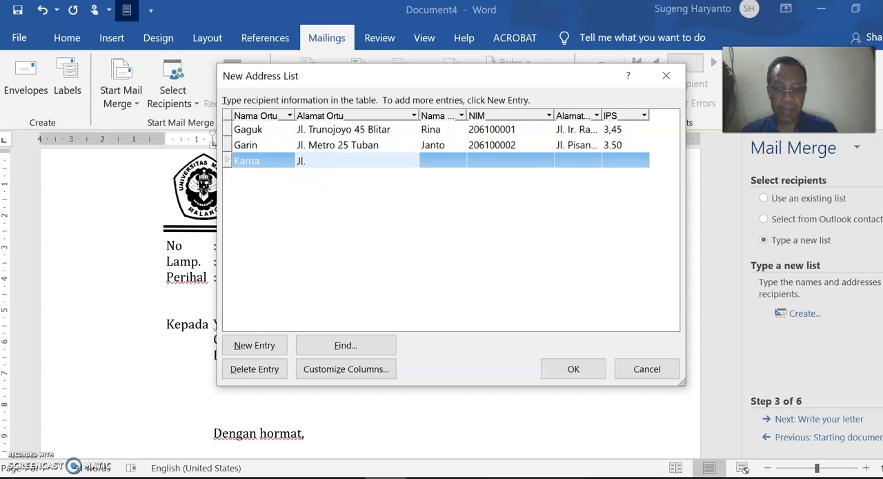
{"action": "type", "text": ". Kauripan "}
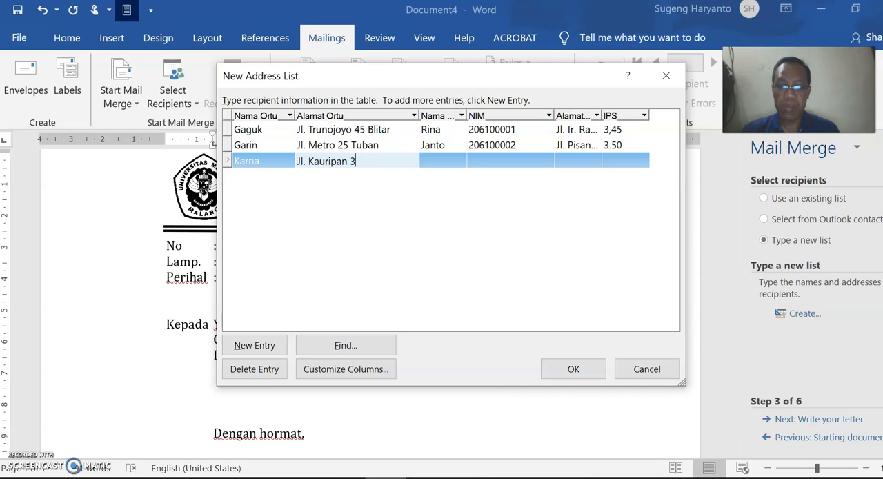
{"action": "type", "text": "32 "}
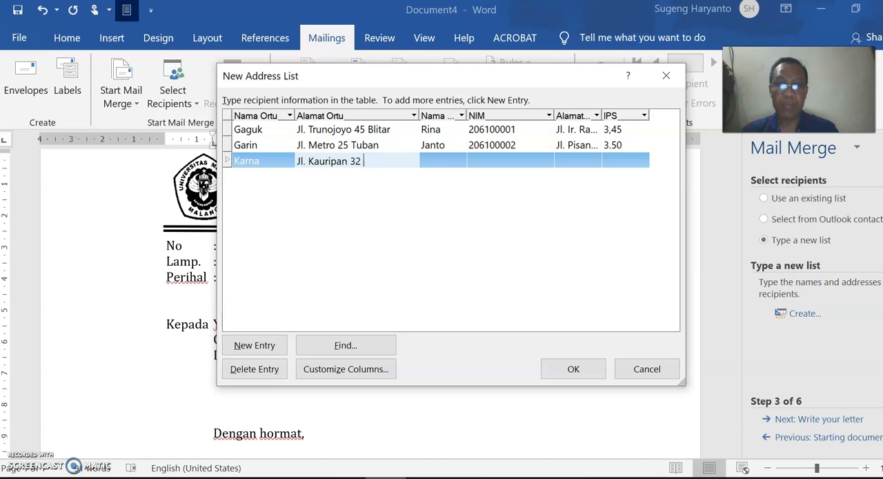
{"action": "type", "text": "Floupang"}
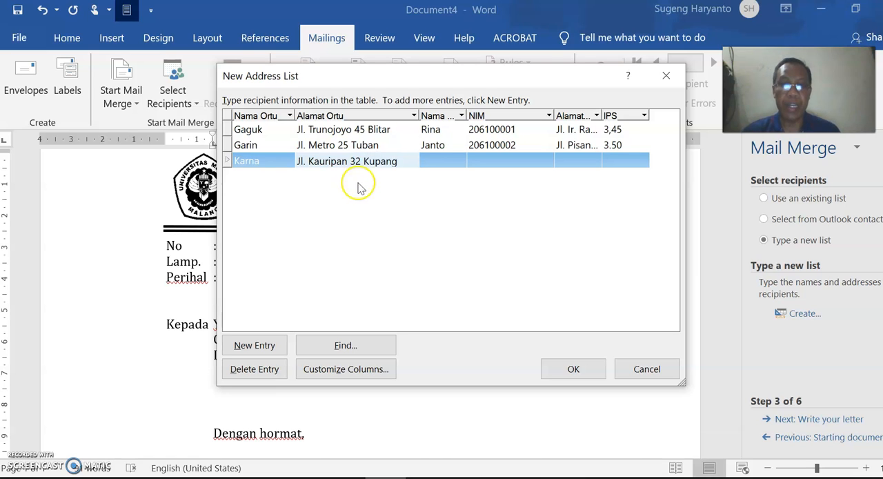
- Enter the student's name in the third entry's Nama Mhs field and the student number in its NIM field
{"action": "left_click", "coordinate": [436, 162]}
{"action": "type", "text": "Marianan"}
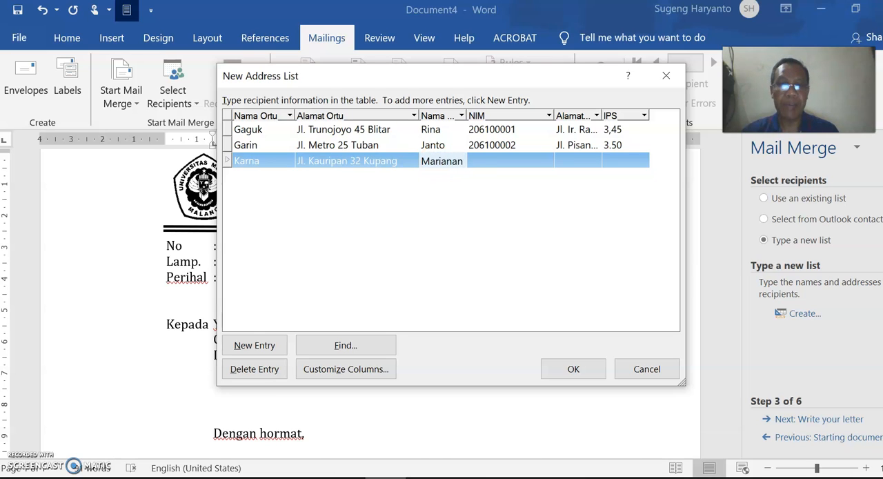
{"action": "key", "text": "BackSpace"}
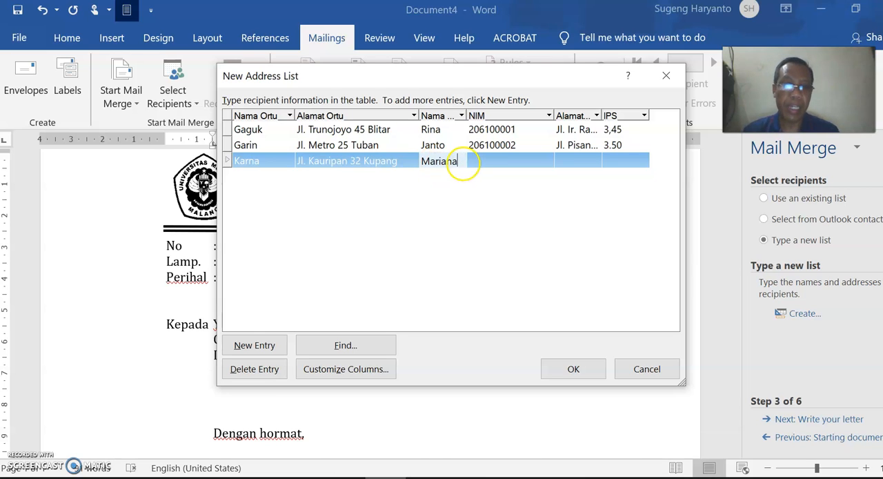
{"action": "left_click", "coordinate": [525, 168]}
{"action": "type", "text": "20"}
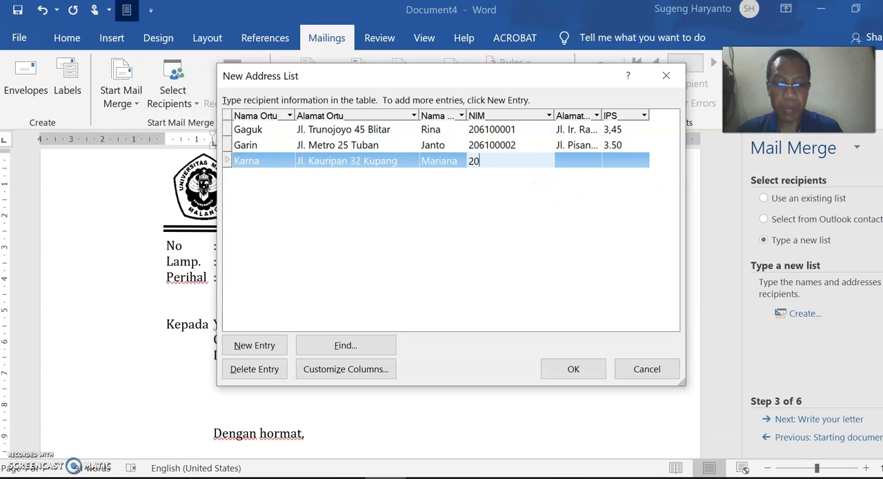
{"action": "type", "text": "6100003"}
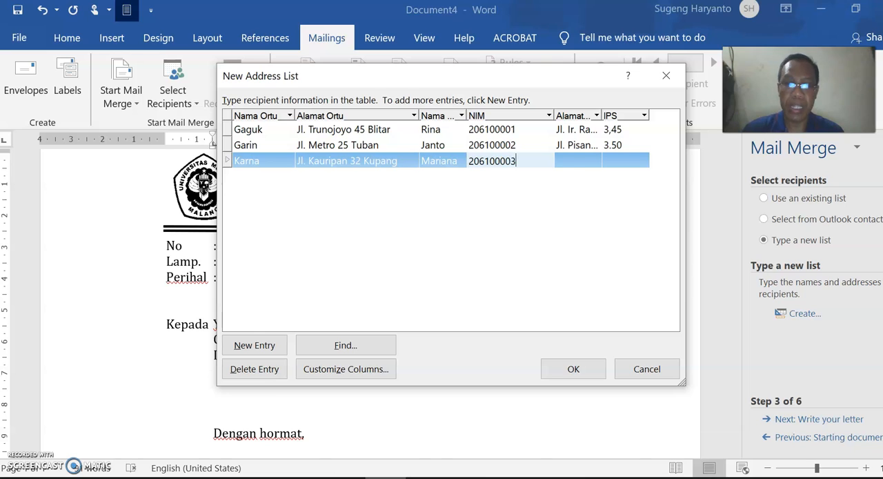
- Complete the third entry with the student's address and an IPS of 3,53
{"action": "left_click", "coordinate": [573, 164]}
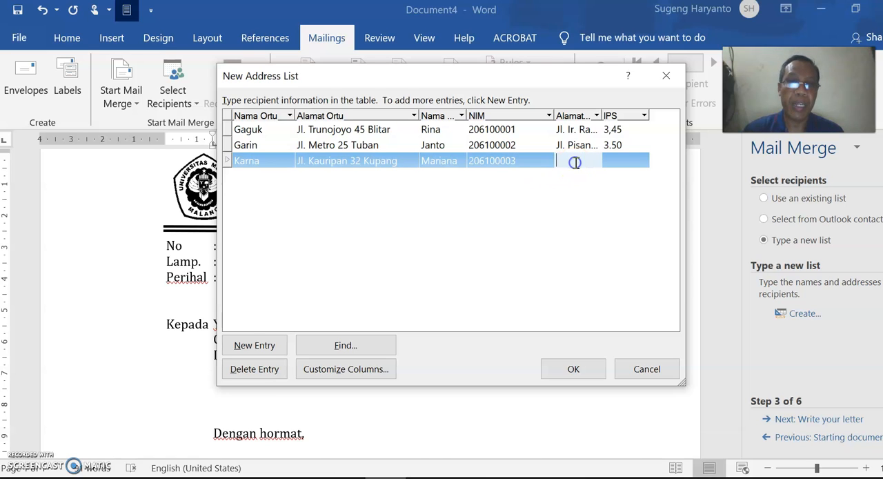
{"action": "type", "text": "Jl"}
{"action": "type", "text": ". Puncak Jaya"}
{"action": "type", "text": " 21 Ma"}
{"action": "type", "text": "lang"}
{"action": "left_click", "coordinate": [625, 160]}
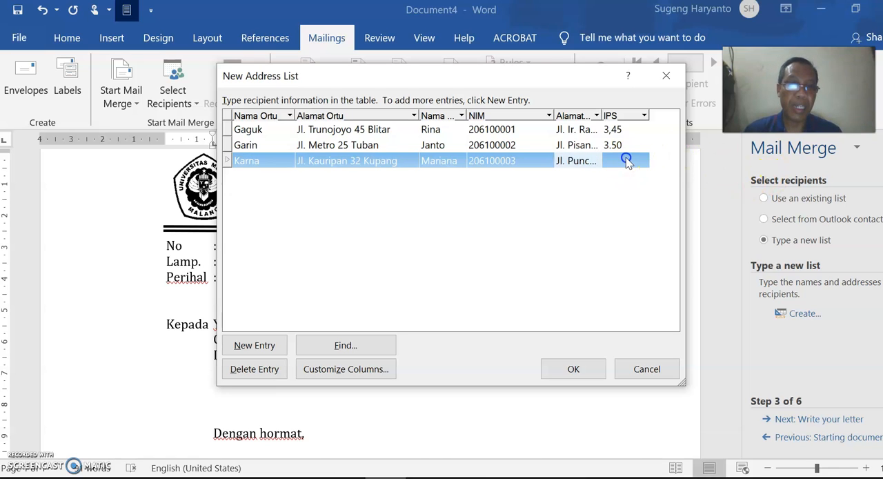
{"action": "type", "text": "3,53"}
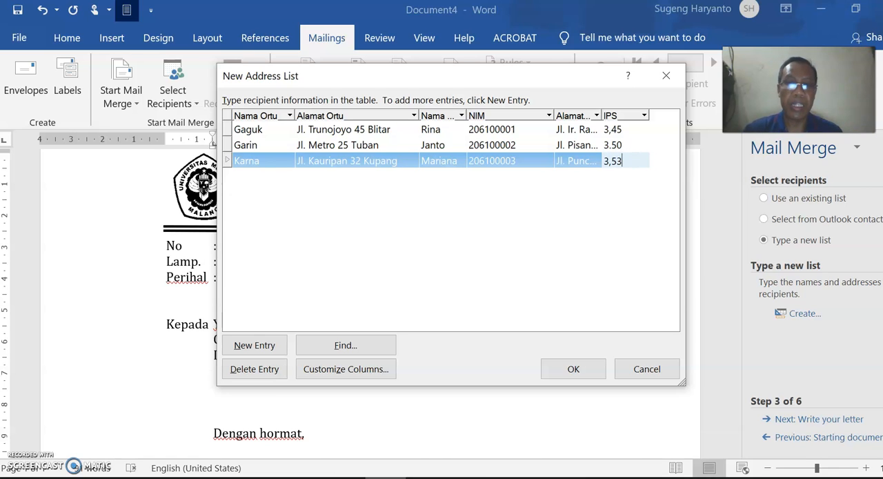
- Add a fourth entry and fill in its parent name and parent address
{"action": "left_click", "coordinate": [254, 345]}
{"action": "left_click", "coordinate": [256, 176]}
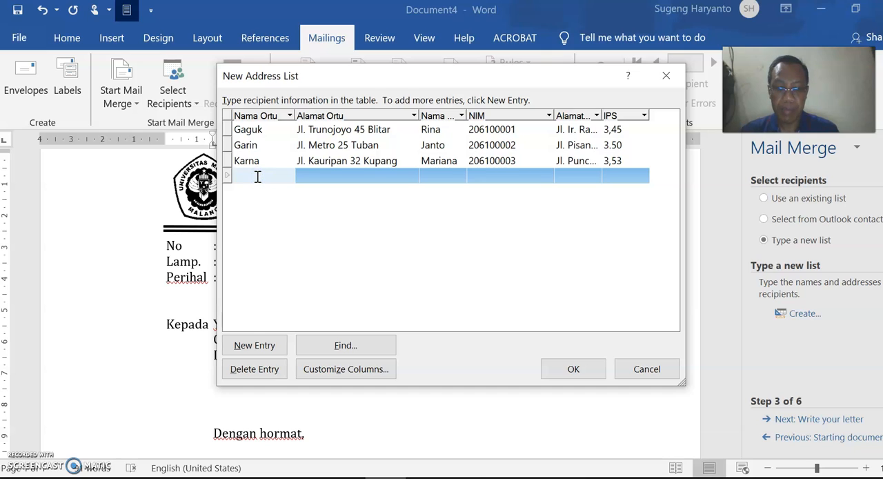
{"action": "type", "text": "J"}
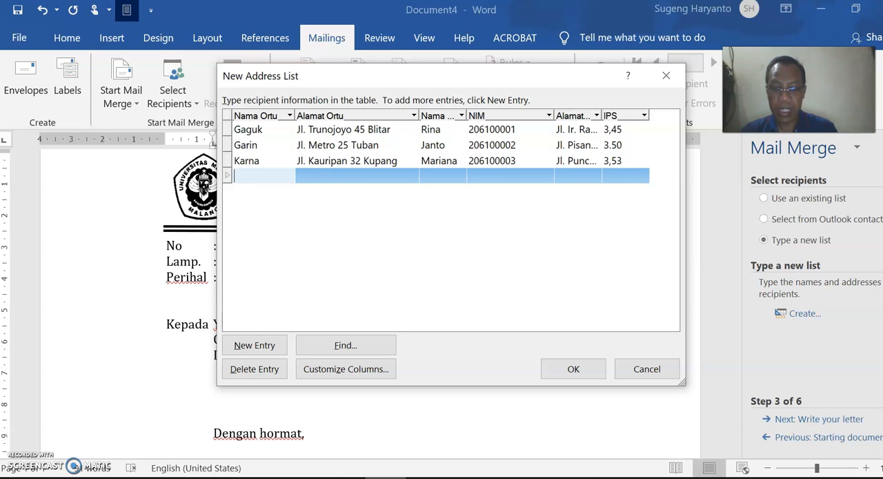
{"action": "type", "text": "iyarto"}
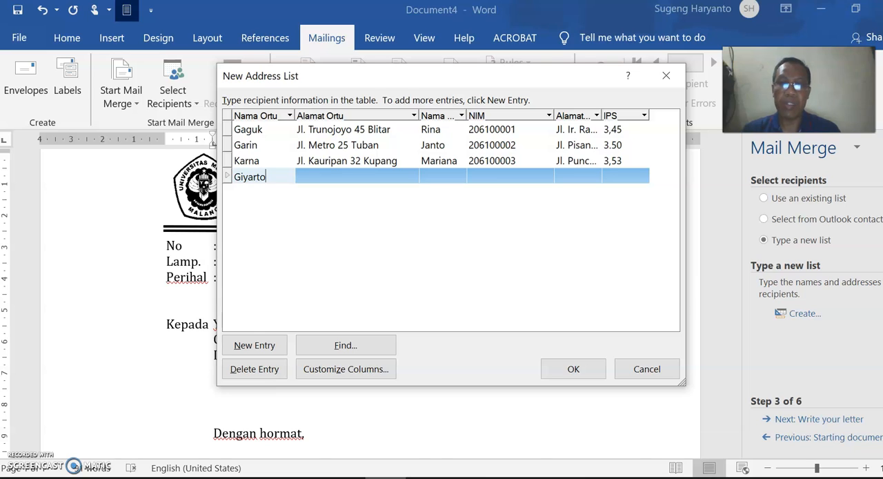
{"action": "left_click", "coordinate": [314, 176]}
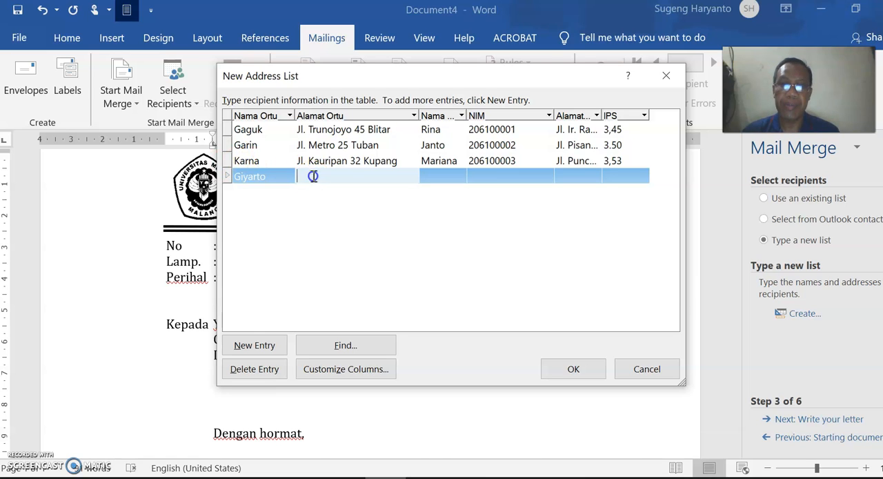
{"action": "type", "text": "Jl."}
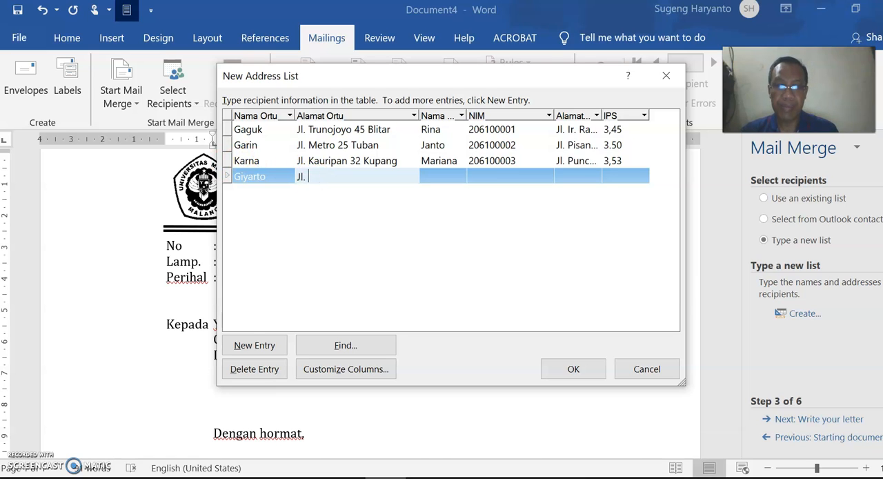
{"action": "type", "text": " Kepundung"}
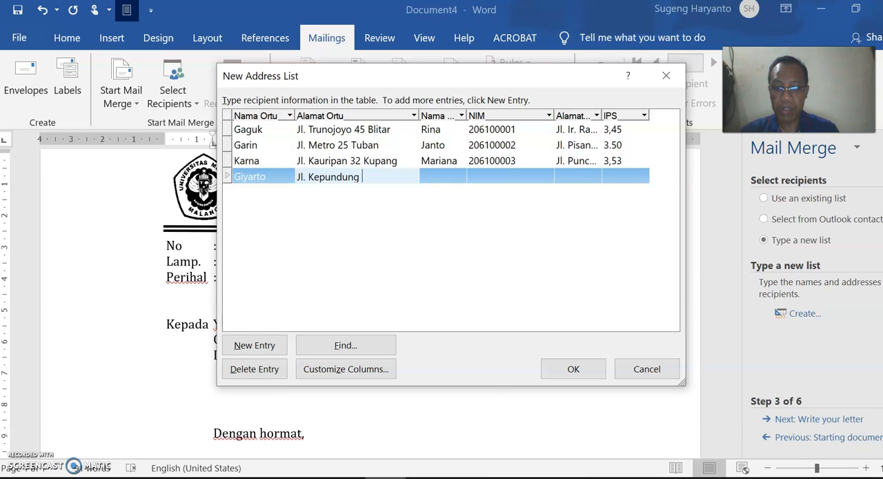
{"action": "type", "text": " 21 Kediri"}
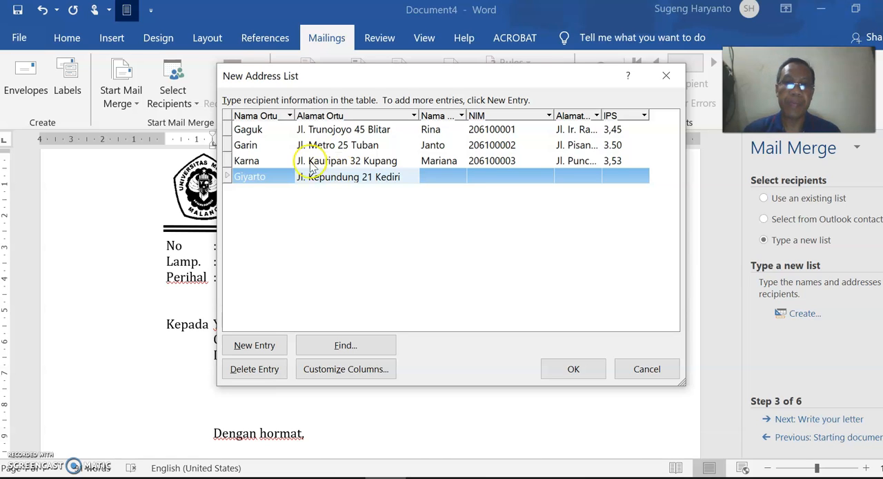
- Enter the student's name and student number in the fourth entry's Nama Mhs and NIM fields
{"action": "left_click", "coordinate": [449, 177]}
{"action": "type", "text": "Lina"}
{"action": "left_click", "coordinate": [489, 178]}
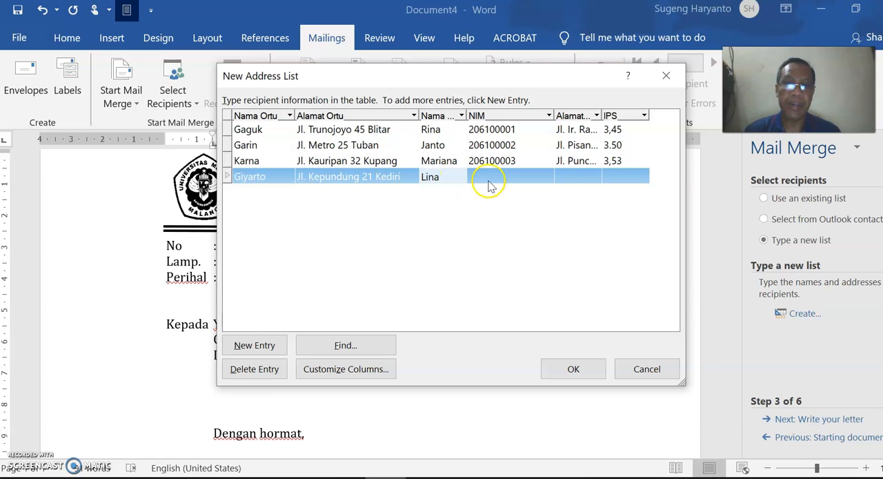
{"action": "type", "text": "20"}
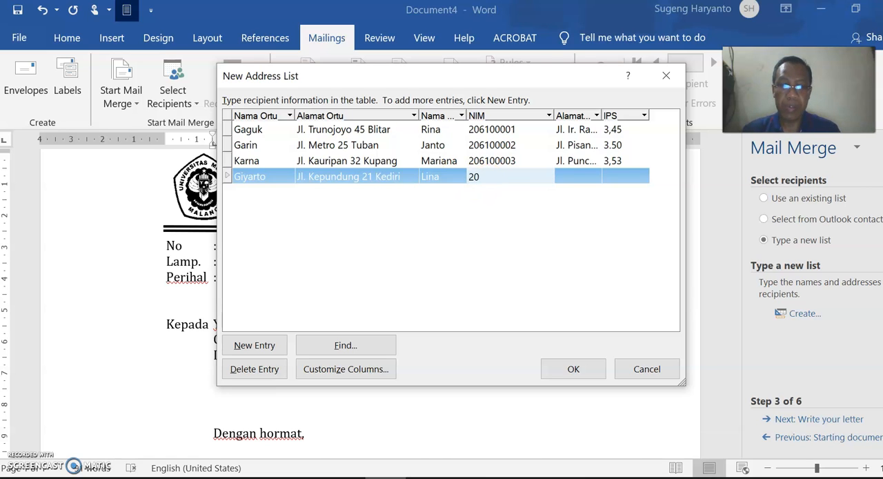
{"action": "type", "text": "610000"}
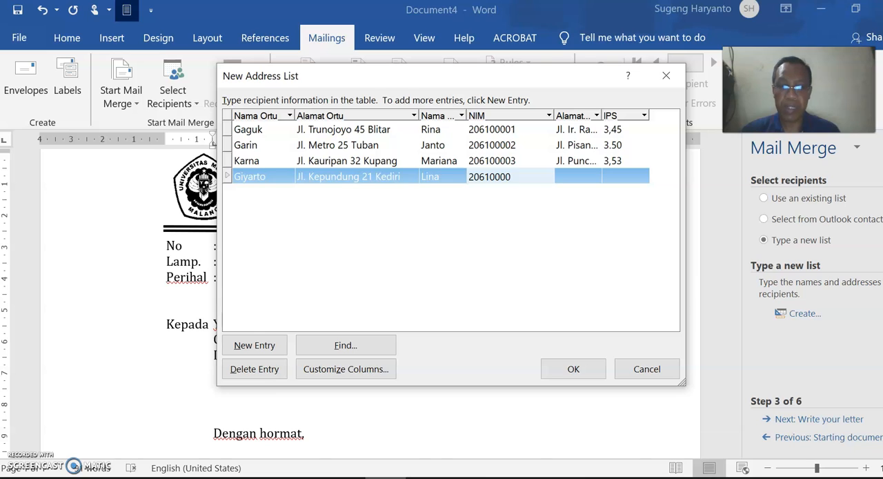
{"action": "type", "text": "4"}
- Complete the fourth entry with the student's address and an IPS of 3,56
{"action": "left_click", "coordinate": [560, 176]}
{"action": "type", "text": "Jl. Pisang Candi 32"}
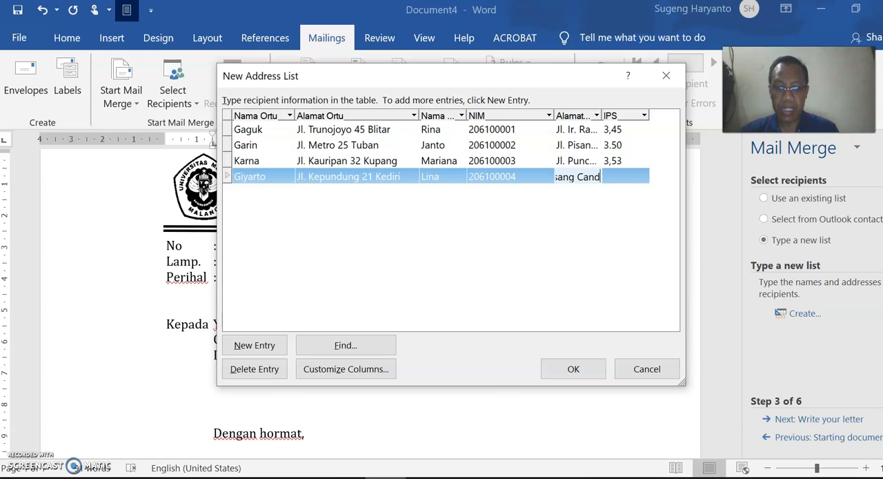
{"action": "type", "text": " Malang"}
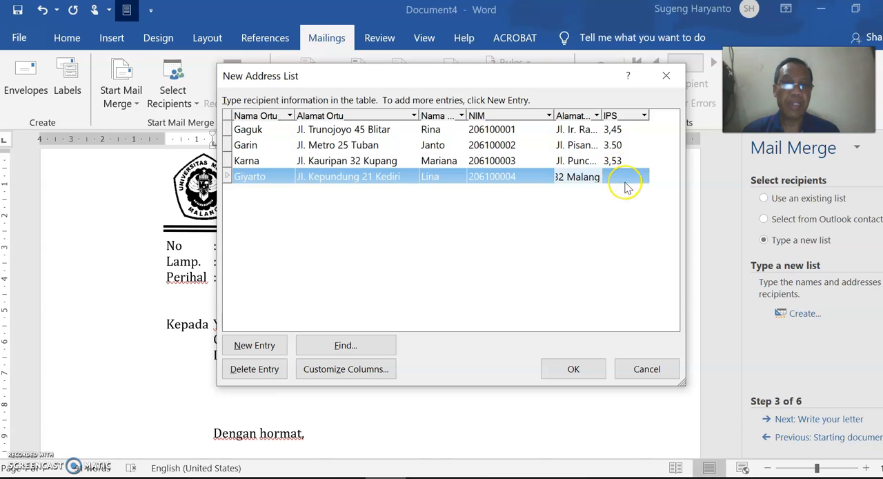
{"action": "left_click", "coordinate": [628, 177]}
{"action": "type", "text": "3"}
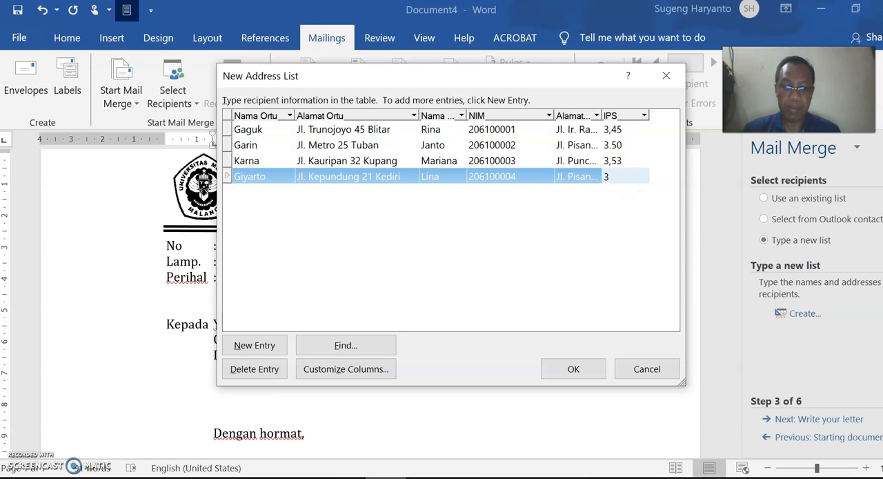
{"action": "type", "text": ",56"}
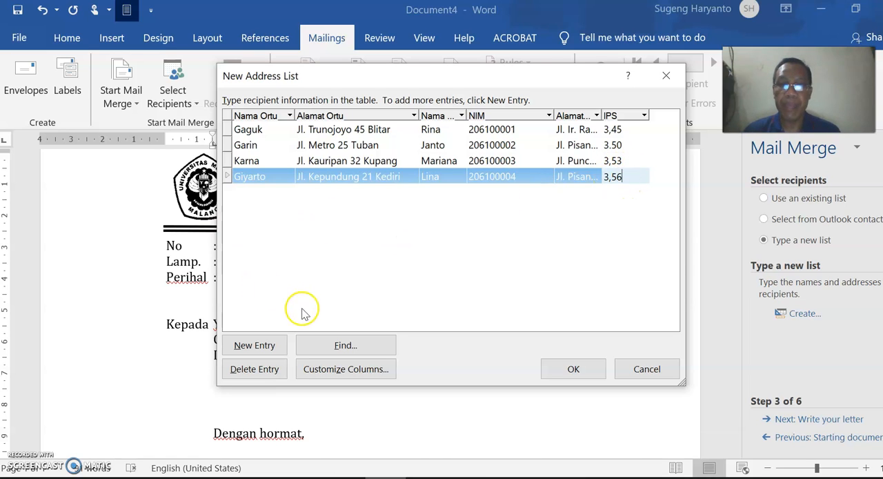
- Add a fifth entry and fill in the parent's name and address under Nama Ortu and Alamat Ortu
{"action": "left_click", "coordinate": [252, 345]}
{"action": "left_click", "coordinate": [259, 194]}
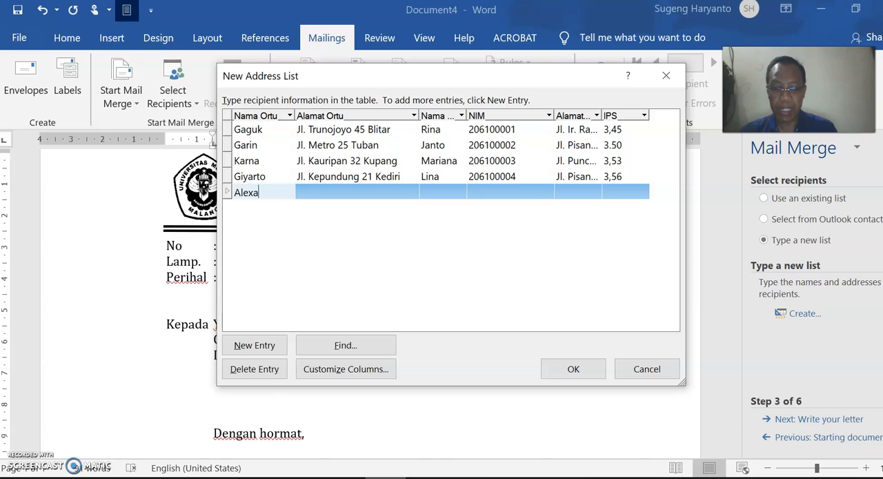
{"action": "left_click", "coordinate": [339, 191]}
{"action": "type", "text": "Jl. Veteran 45 Ende"}
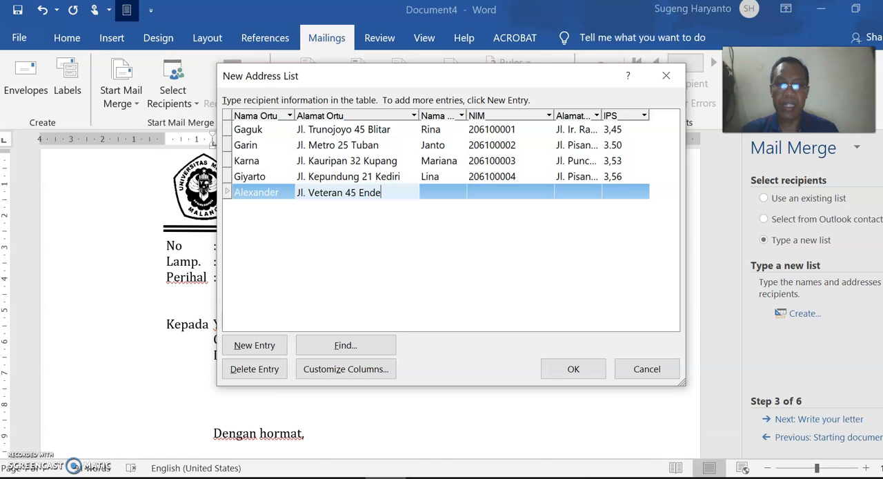
- Enter the student's name and student number in the fifth entry's Nama Mhs and NIM fields
{"action": "left_click", "coordinate": [445, 194]}
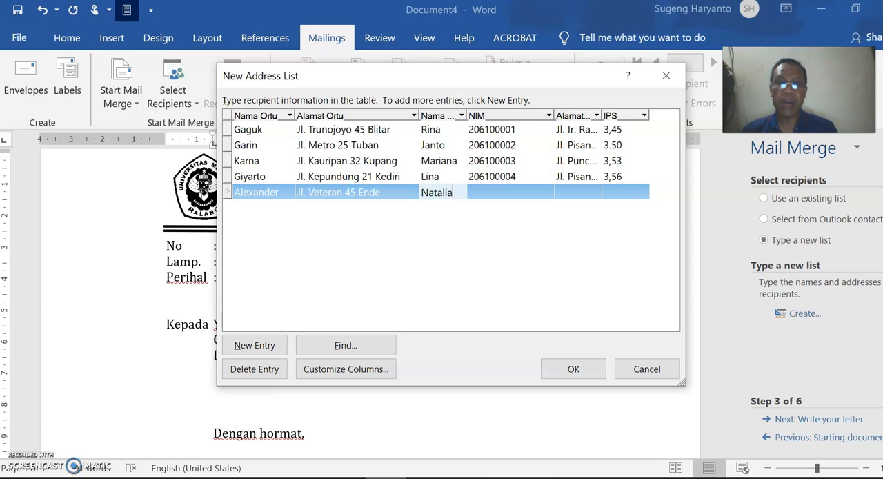
{"action": "left_click", "coordinate": [505, 191]}
{"action": "type", "text": "2061"}
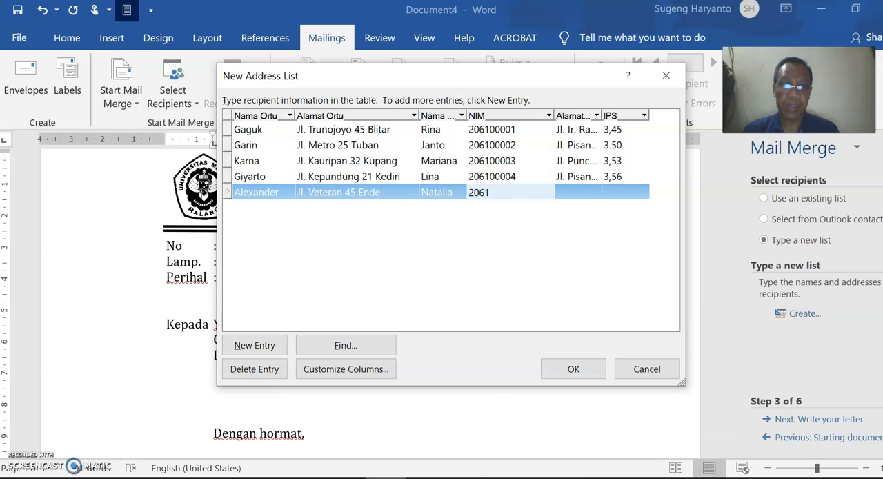
{"action": "type", "text": "00005"}
- Complete the fifth entry with the student's address and an IPS of 3,45
{"action": "left_click", "coordinate": [572, 192]}
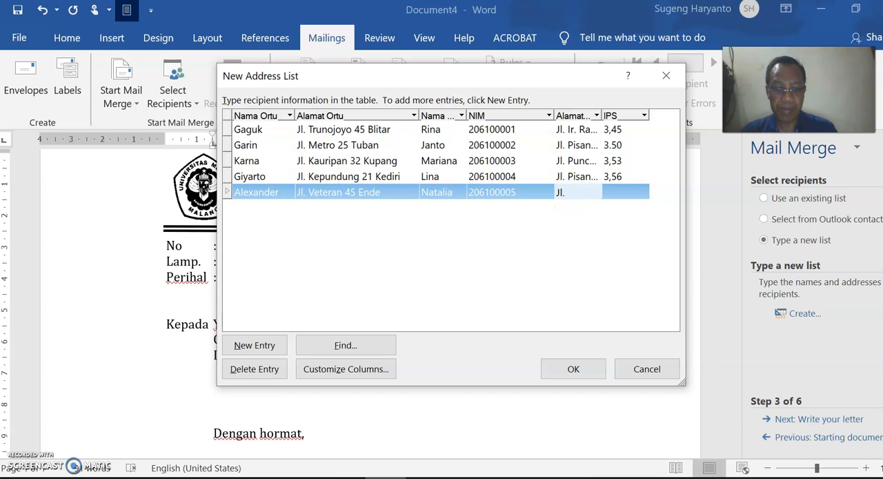
{"action": "type", "text": "Jl. Leuser 21 Malan"}
{"action": "type", "text": "g"}
{"action": "left_click", "coordinate": [624, 192]}
{"action": "type", "text": "3,45"}
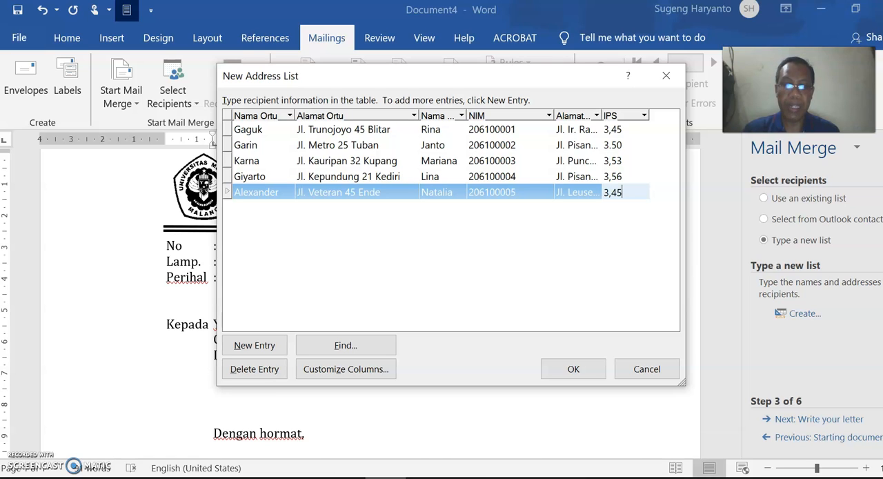
- Add a sixth entry and fill in the parent's name and address under Nama Ortu and Alamat Ortu
{"action": "left_click", "coordinate": [254, 345]}
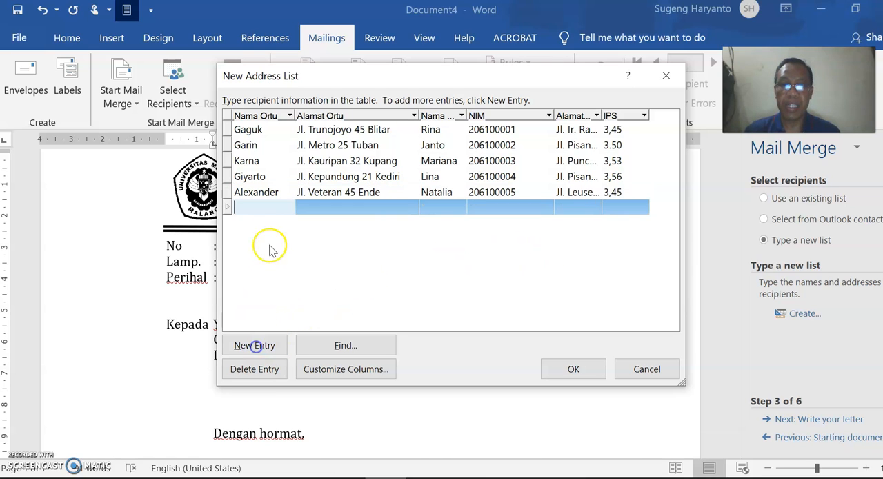
{"action": "left_click", "coordinate": [256, 207]}
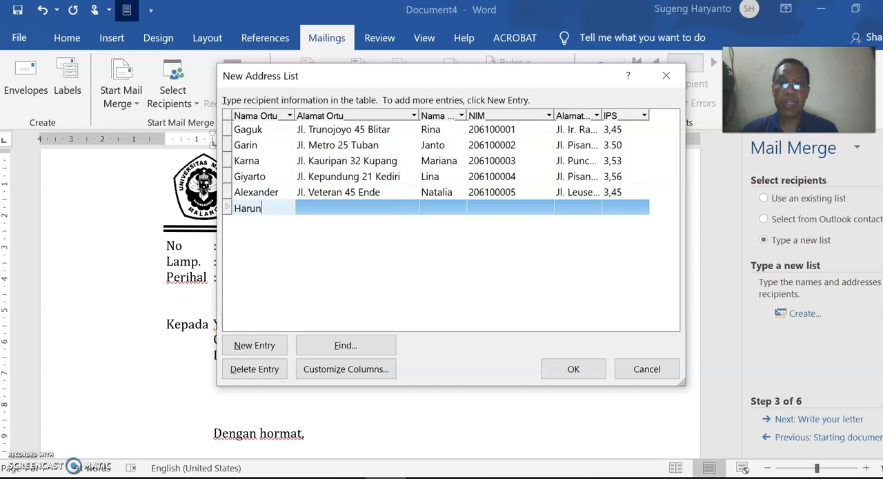
{"action": "left_click", "coordinate": [308, 207]}
{"action": "type", "text": "Jl. Sudirman 21 Mojokerto"}
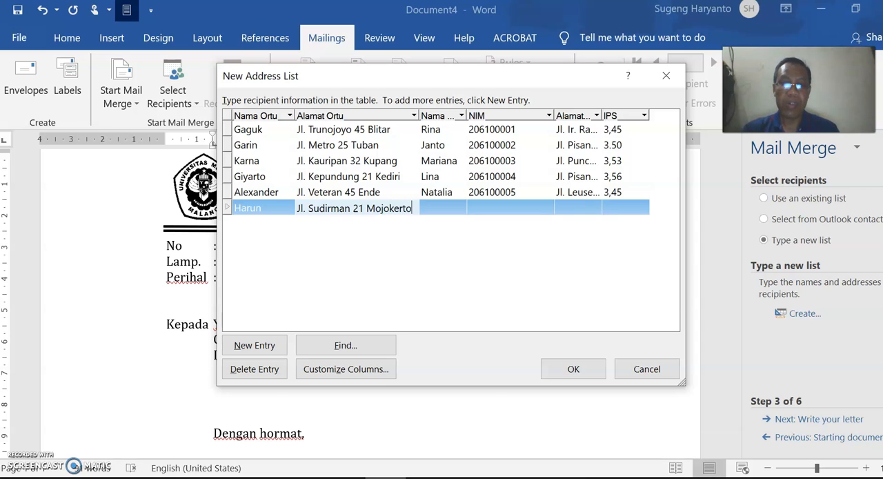
- Fill in the sixth entry's student details with the student's name, student number and address
{"action": "left_click", "coordinate": [450, 207]}
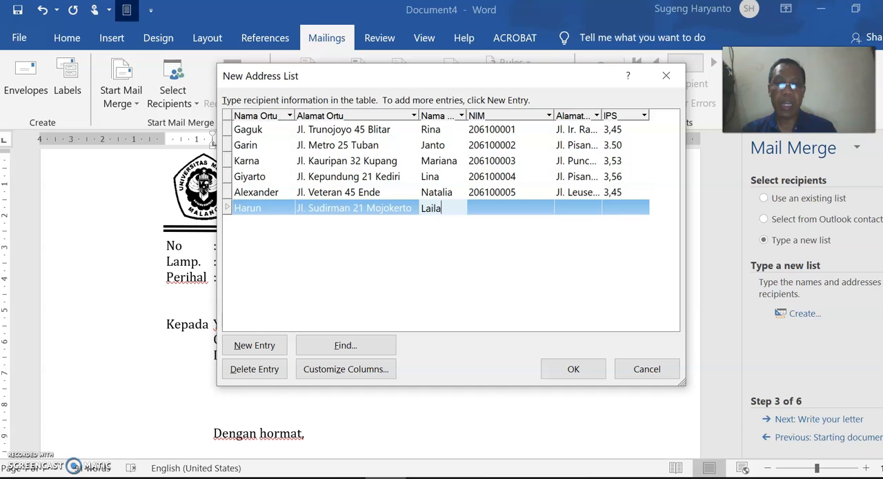
{"action": "left_click", "coordinate": [507, 208]}
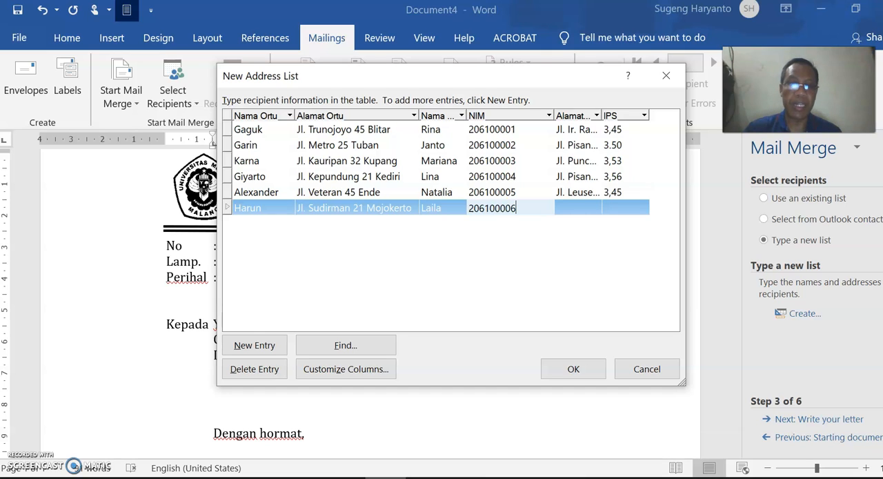
{"action": "left_click", "coordinate": [590, 209]}
{"action": "type", "text": "Jl."}
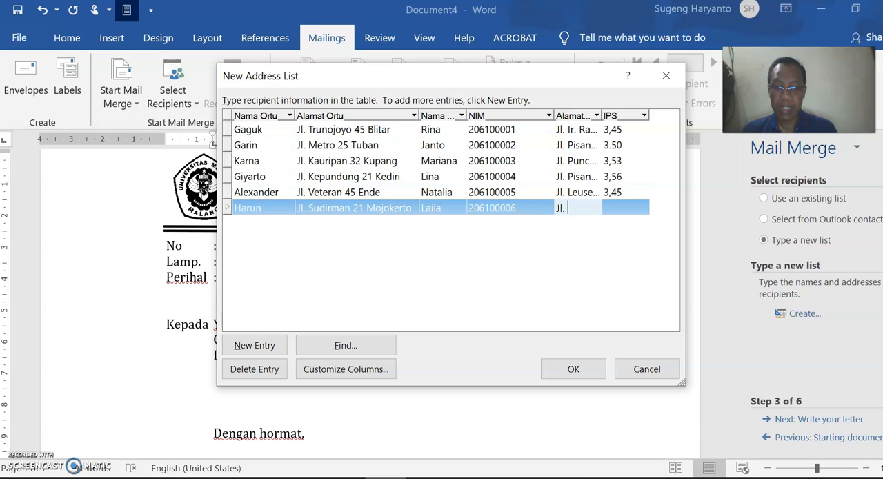
{"action": "type", "text": " Pisang A"}
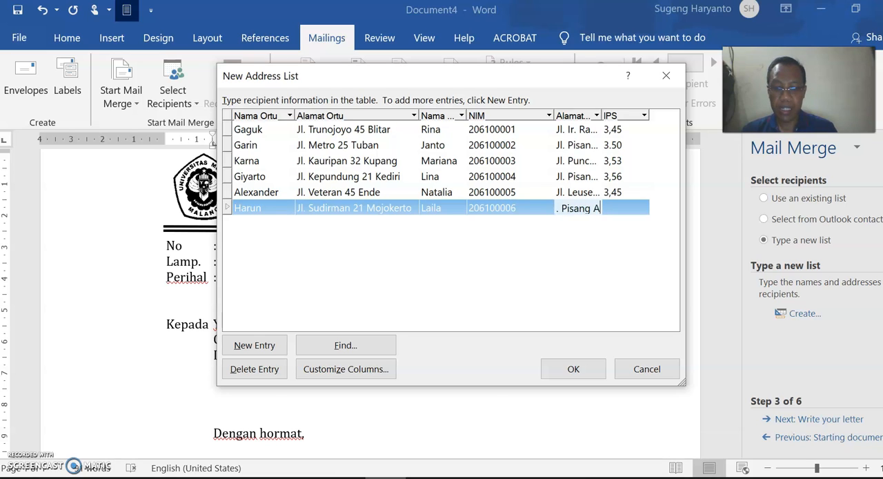
{"action": "type", "text": "gung 45 Malang"}
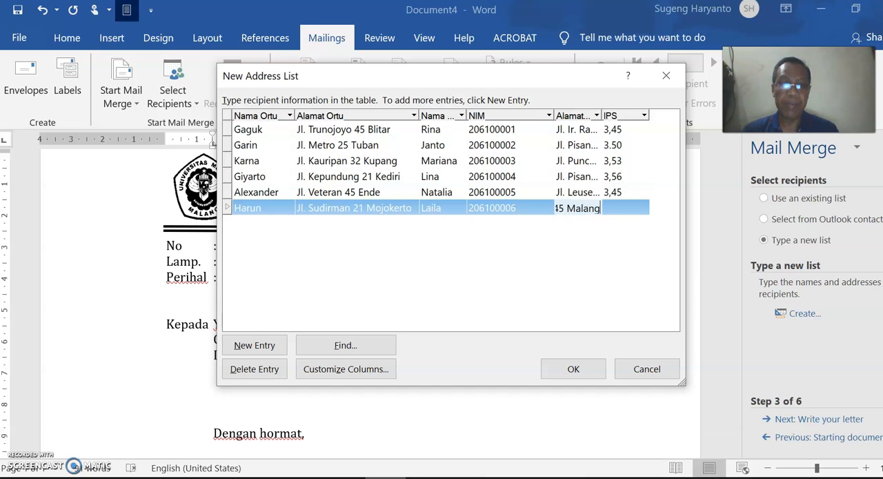
- Set the sixth entry's IPS to 3,65 and add a blank entry below it
{"action": "left_click", "coordinate": [617, 211]}
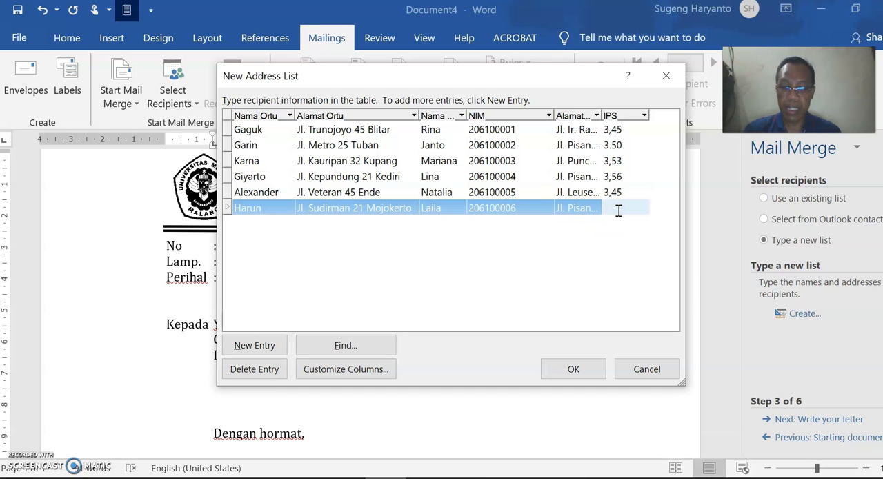
{"action": "type", "text": "3,65"}
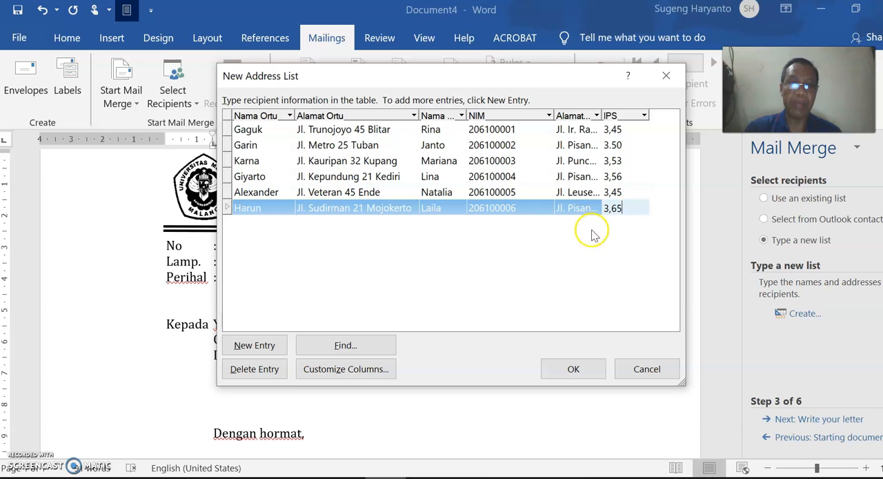
{"action": "left_click", "coordinate": [254, 345]}
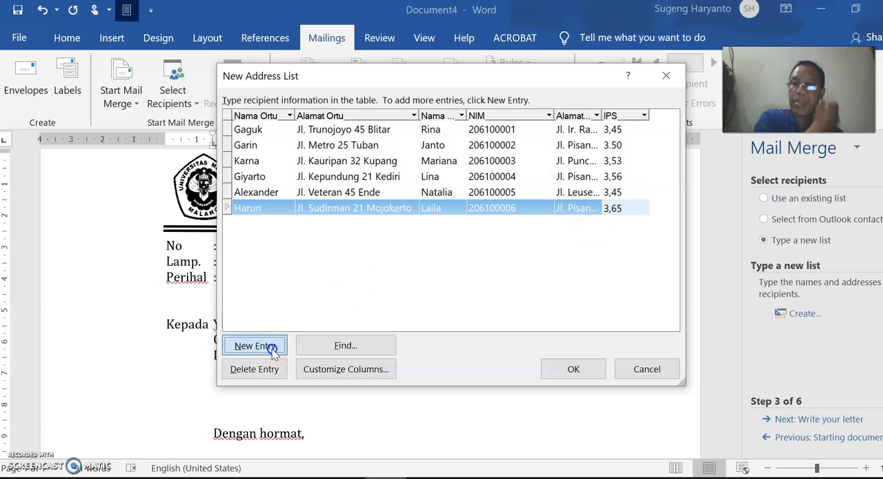
- Finish the address list and save it as Data Mhs 1 in the Documents folder
{"action": "left_click", "coordinate": [586, 369]}
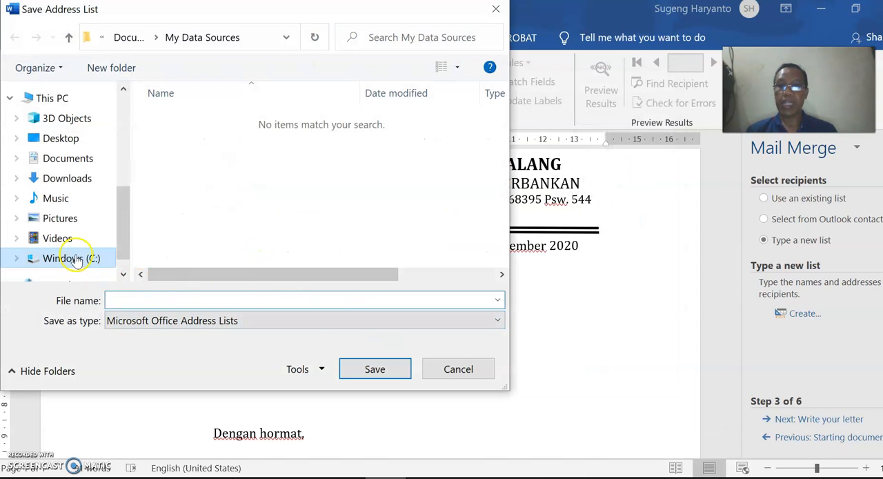
{"action": "left_click", "coordinate": [76, 160]}
{"action": "left_click", "coordinate": [146, 299]}
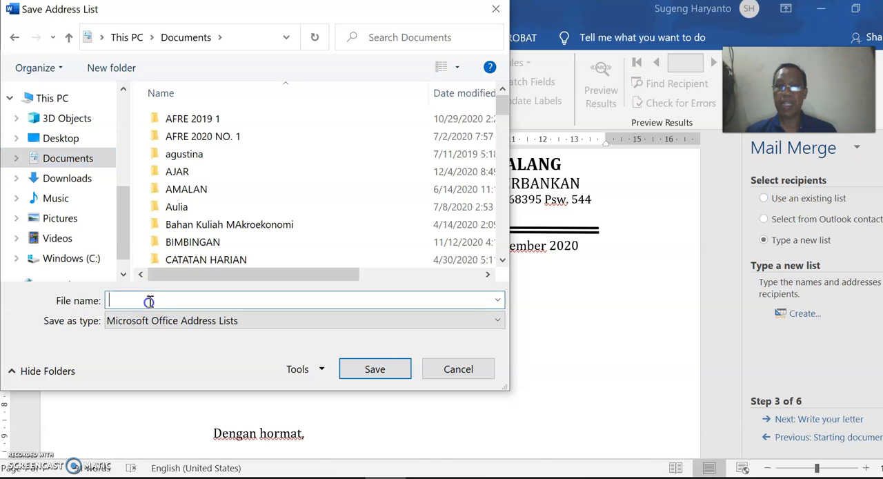
{"action": "type", "text": "Data Mhs 1"}
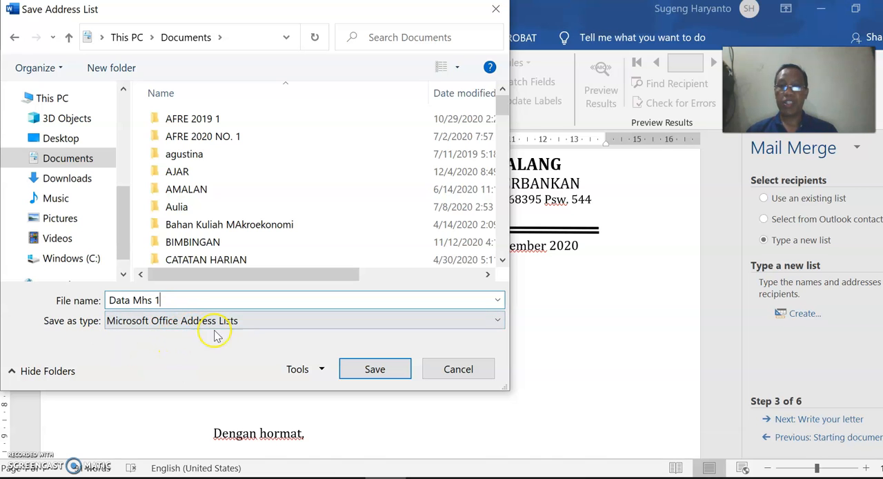
{"action": "left_click", "coordinate": [386, 373]}
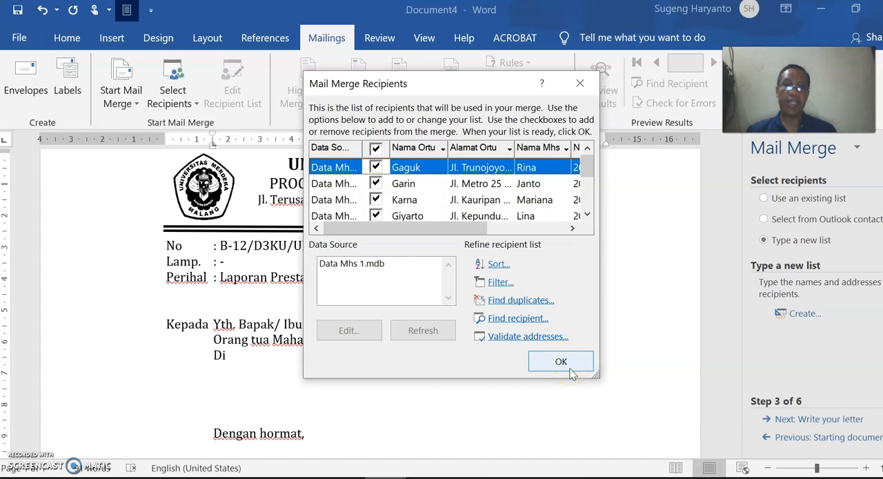
- Review the merge recipients through the IPS column, accept them all and advance the wizard to writing the letter
{"action": "left_click_drag", "start_coordinate": [458, 230], "coordinate": [560, 233]}
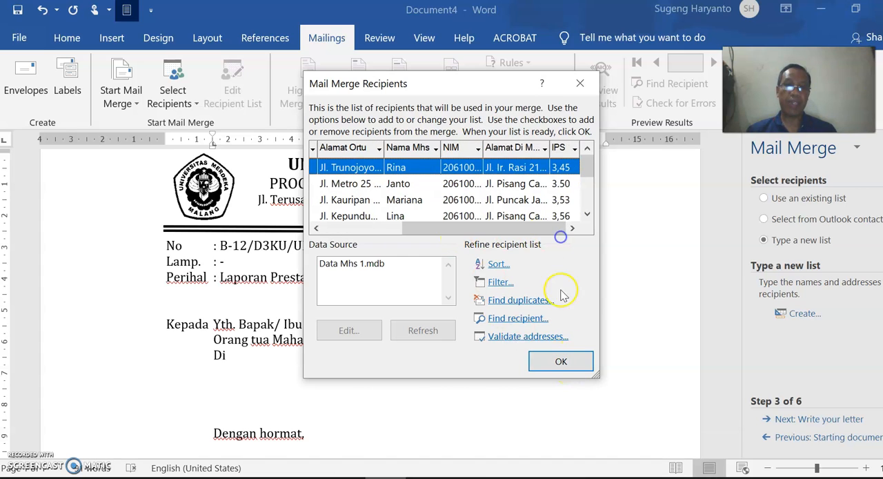
{"action": "left_click", "coordinate": [561, 362]}
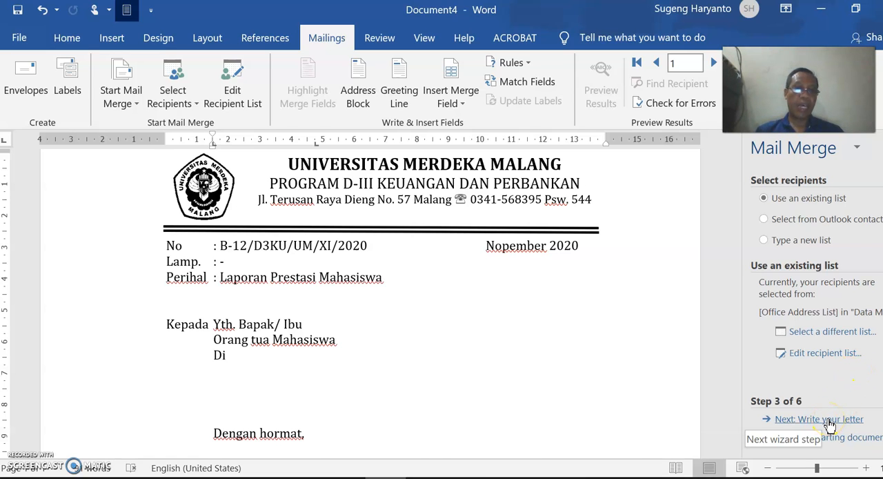
{"action": "left_click", "coordinate": [828, 420]}
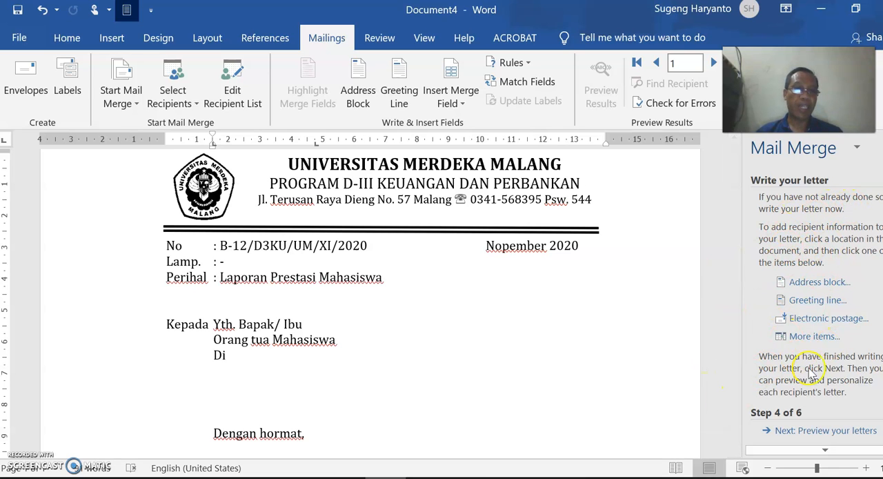
- Insert the Nama Ortu merge field after "Yth. Bapak/ Ibu" in the letter's addressee line
{"action": "left_click", "coordinate": [811, 338]}
{"action": "left_click", "coordinate": [539, 352]}
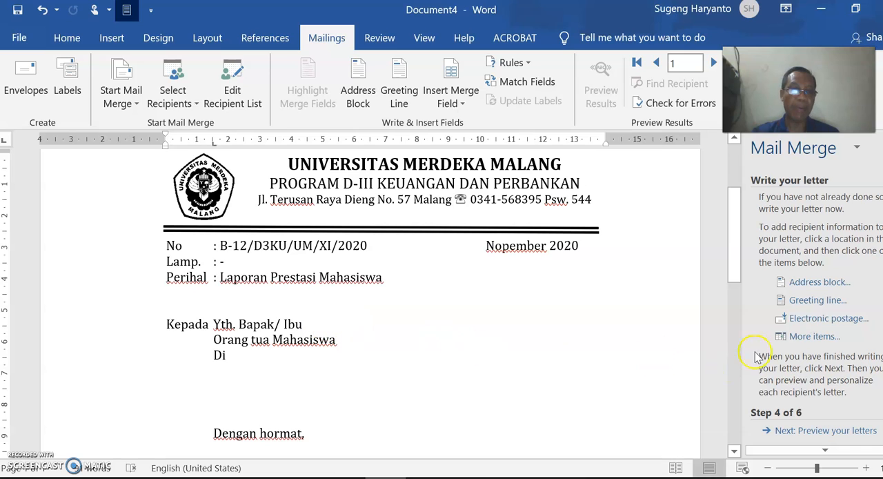
{"action": "left_click", "coordinate": [816, 336]}
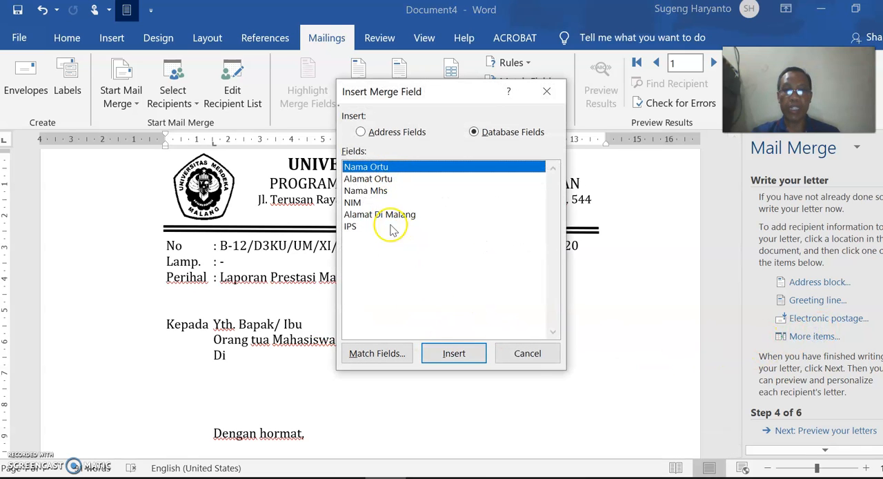
{"action": "left_click", "coordinate": [378, 191]}
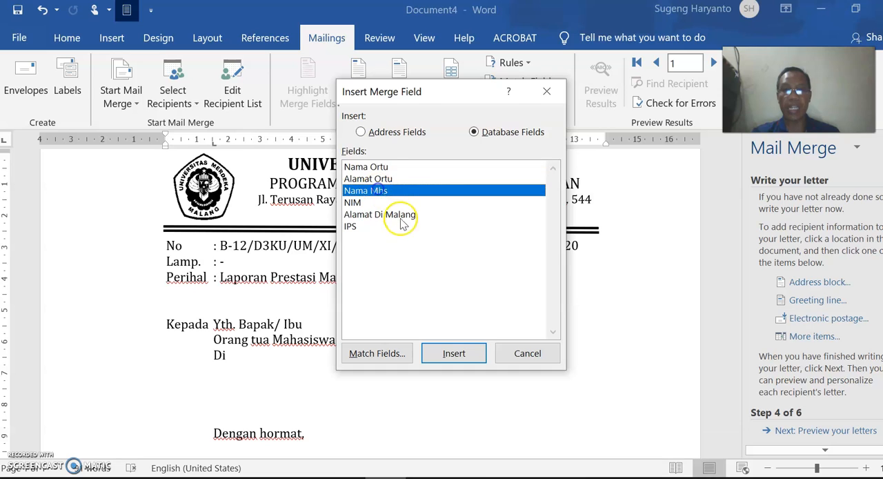
{"action": "left_click", "coordinate": [380, 167]}
{"action": "left_click", "coordinate": [457, 352]}
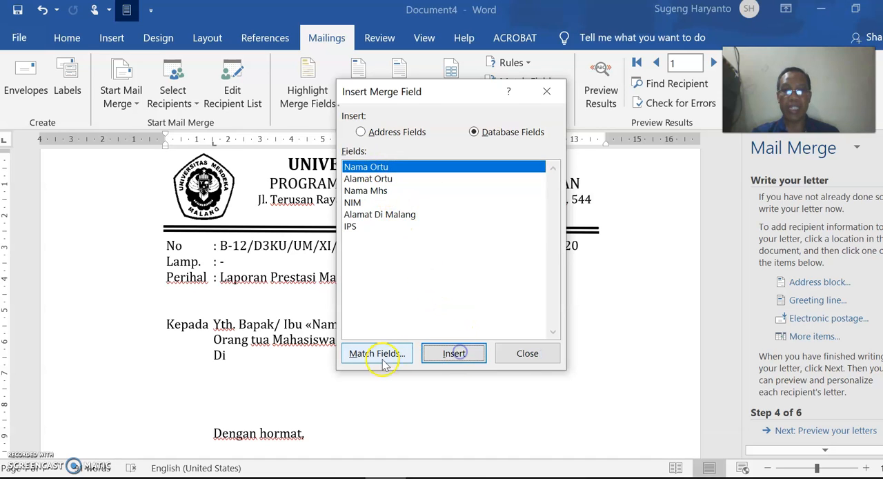
{"action": "left_click", "coordinate": [529, 354]}
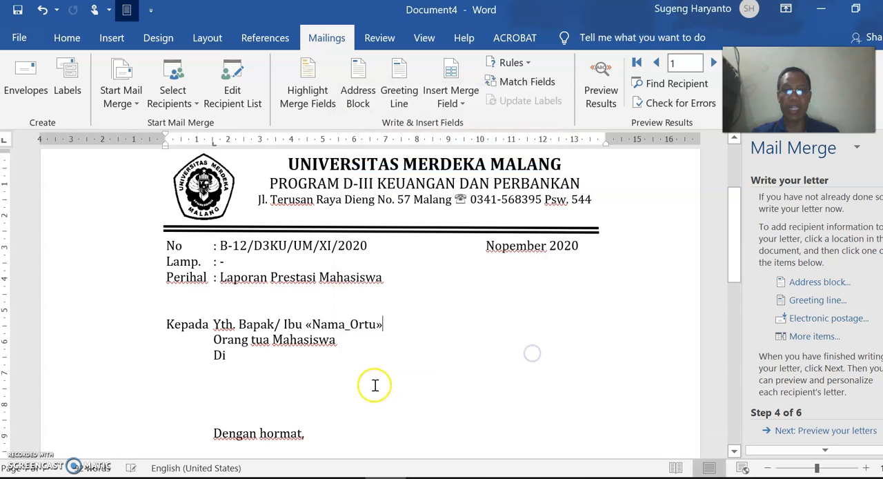
- Insert the Alamat Ortu merge field on the line below "Di" in the addressee block
{"action": "left_click", "coordinate": [229, 370]}
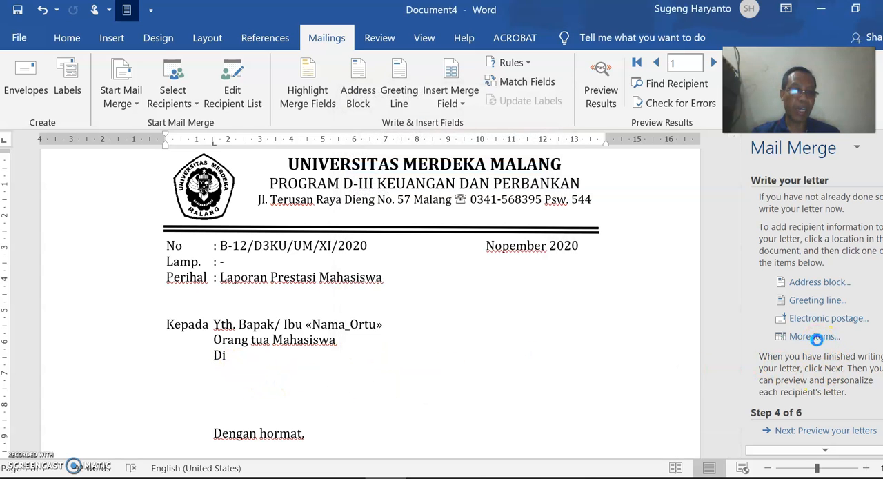
{"action": "left_click", "coordinate": [811, 337]}
{"action": "left_click", "coordinate": [383, 179]}
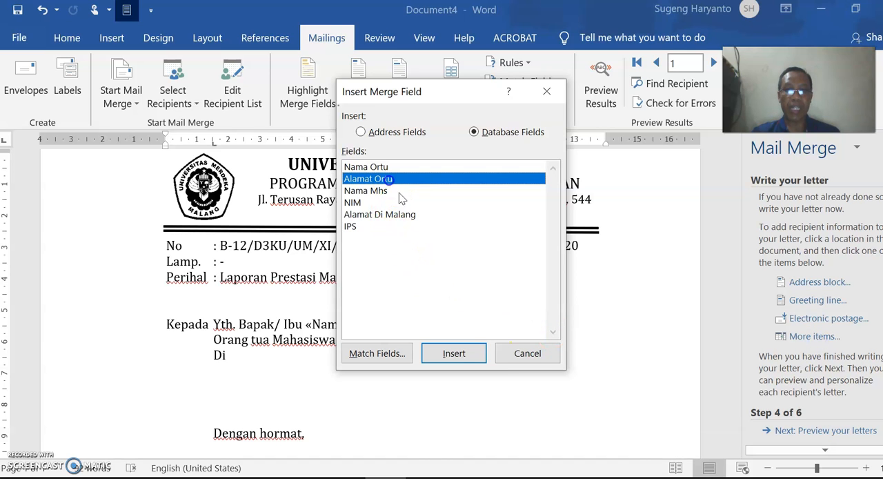
{"action": "left_click", "coordinate": [454, 353]}
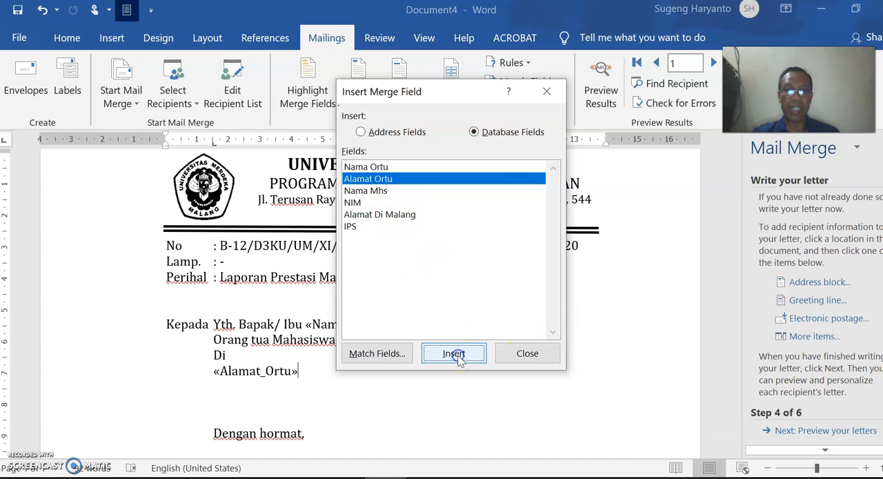
{"action": "left_click", "coordinate": [536, 355]}
- Insert the Nama Mhs merge field after the colon on the letter's Nama line
{"action": "scroll", "coordinate": [465, 366], "scroll_direction": "down", "scroll_amount": 3}
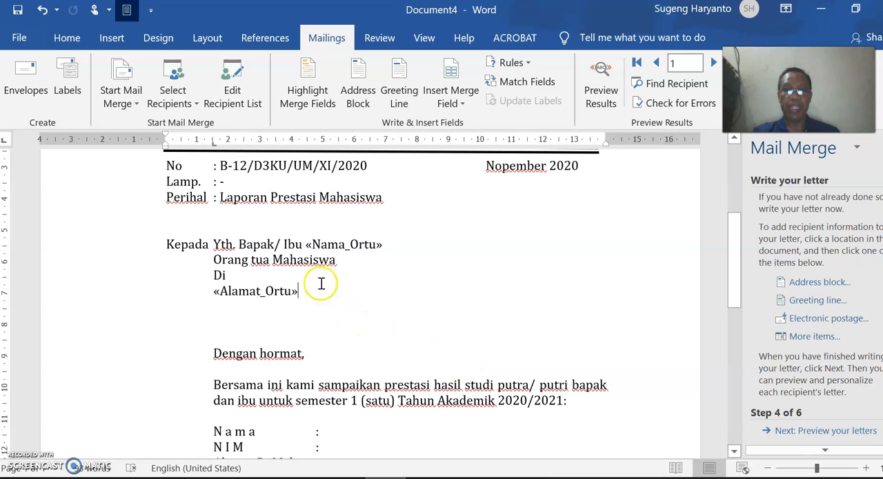
{"action": "scroll", "coordinate": [319, 282], "scroll_direction": "down", "scroll_amount": 3}
{"action": "left_click", "coordinate": [352, 354]}
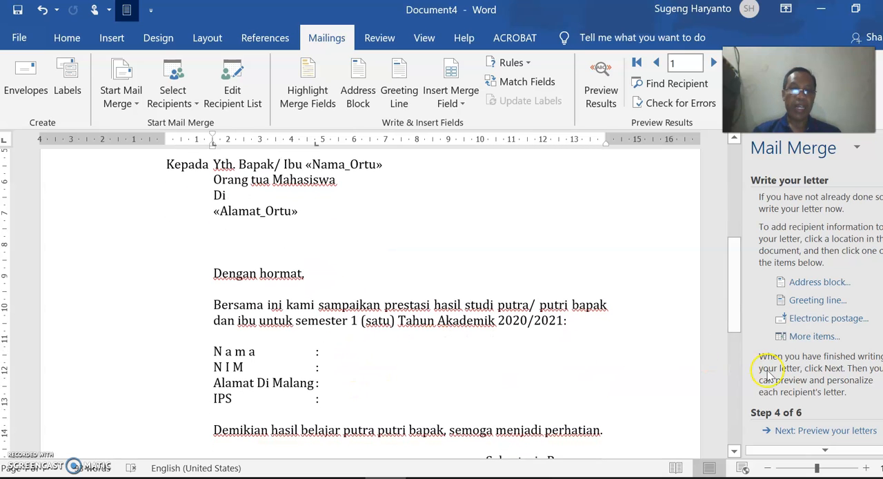
{"action": "left_click", "coordinate": [814, 337]}
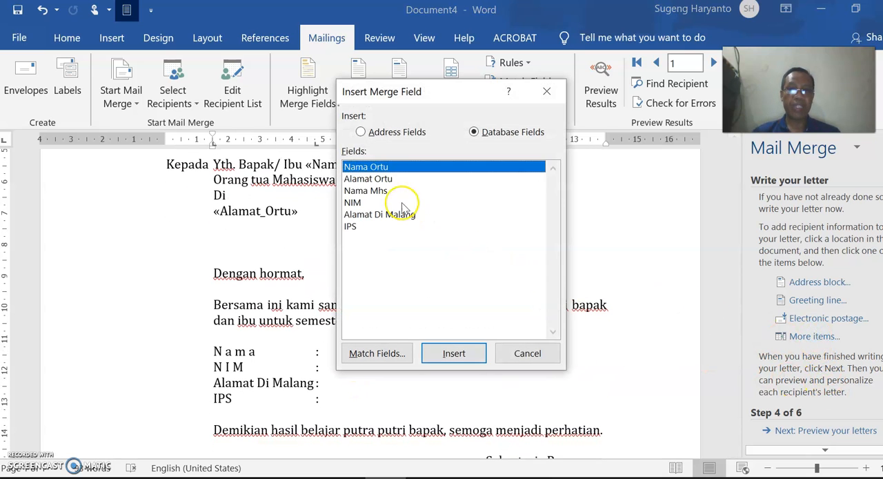
{"action": "left_click", "coordinate": [377, 190]}
{"action": "left_click", "coordinate": [454, 354]}
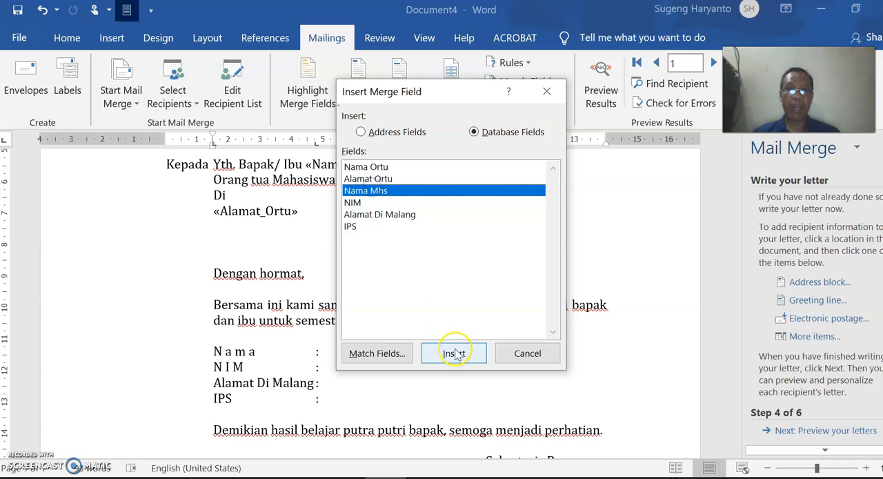
{"action": "left_click", "coordinate": [529, 353]}
- Insert the NIM merge field after the colon on the NIM line
{"action": "left_click", "coordinate": [372, 371]}
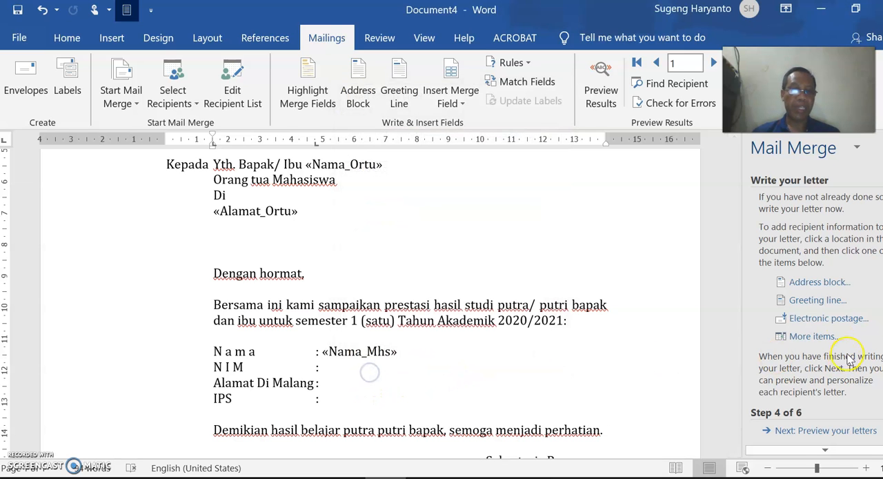
{"action": "left_click", "coordinate": [822, 337]}
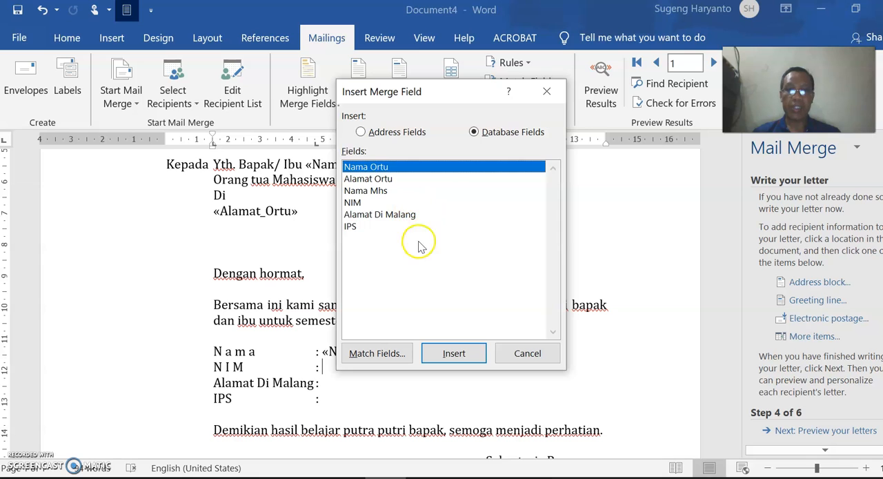
{"action": "left_click", "coordinate": [356, 202]}
{"action": "left_click", "coordinate": [454, 353]}
{"action": "left_click", "coordinate": [528, 353]}
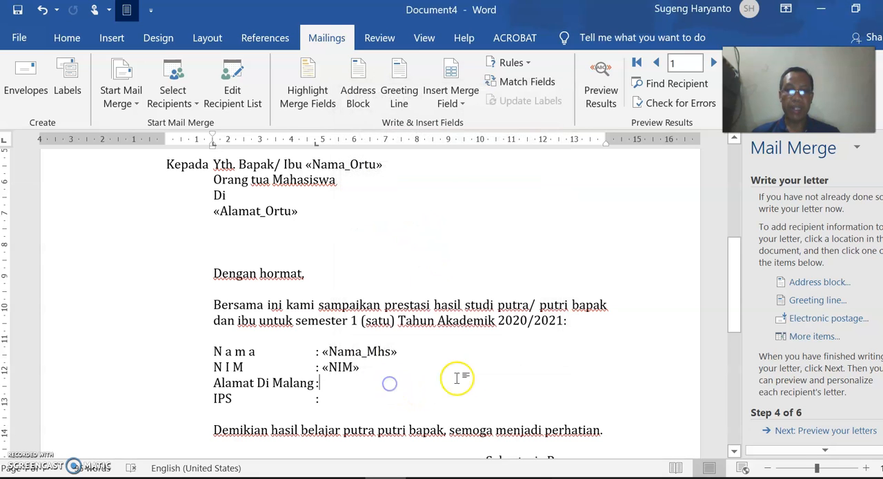
- Insert the Alamat Di Malang merge field after the colon on its matching line, with a space before it
{"action": "left_click", "coordinate": [585, 381]}
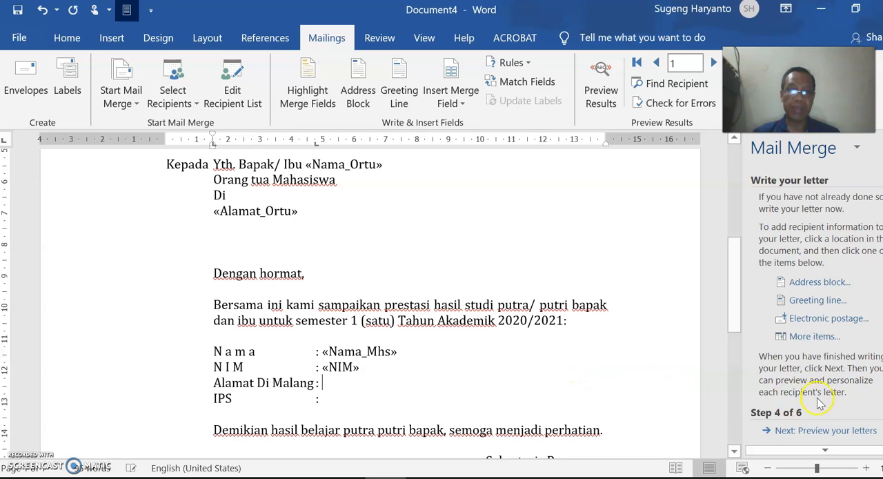
{"action": "left_click", "coordinate": [826, 336]}
{"action": "left_click", "coordinate": [387, 223]}
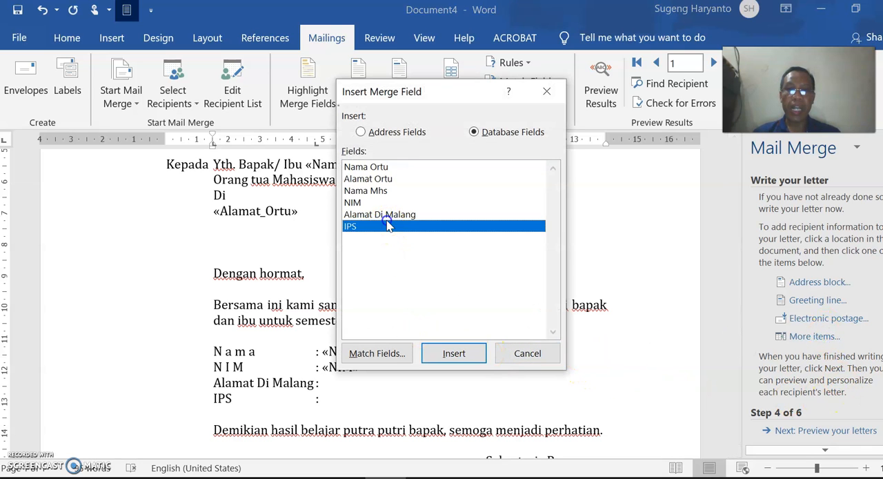
{"action": "left_click", "coordinate": [383, 213]}
{"action": "left_click", "coordinate": [454, 353]}
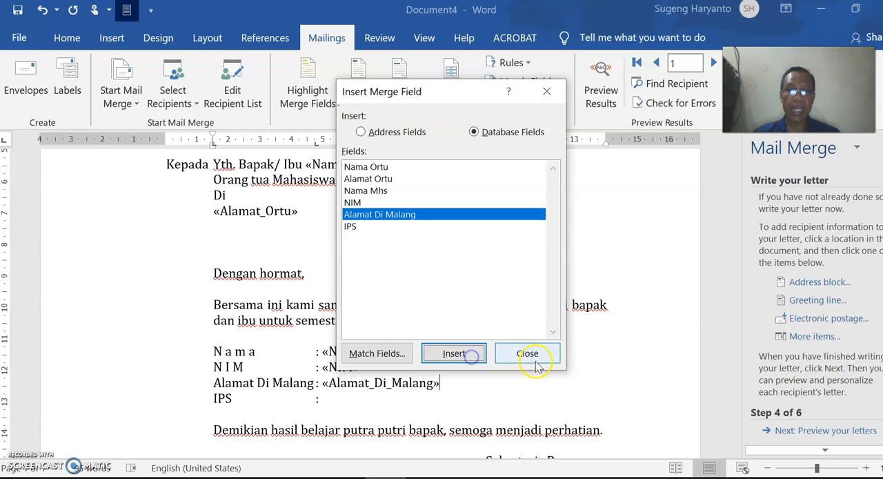
{"action": "left_click", "coordinate": [528, 354]}
- Insert the IPS merge field after the colon on the IPS line
{"action": "left_click", "coordinate": [370, 399]}
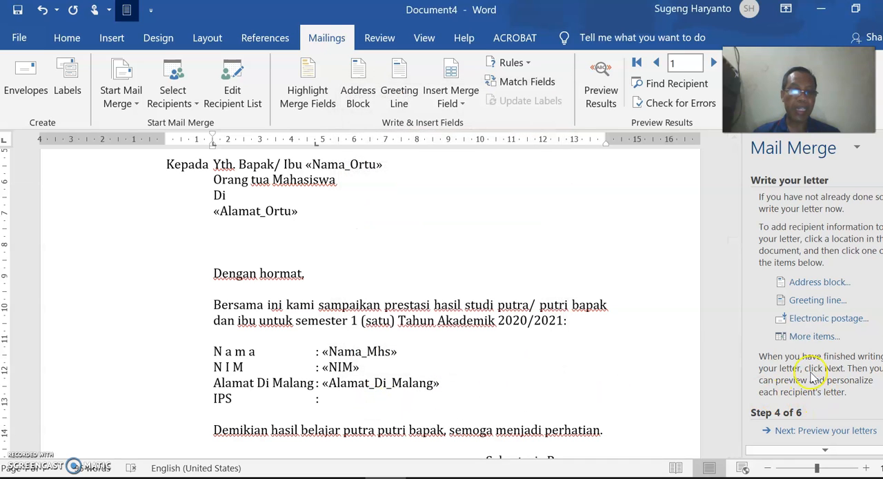
{"action": "left_click", "coordinate": [821, 341]}
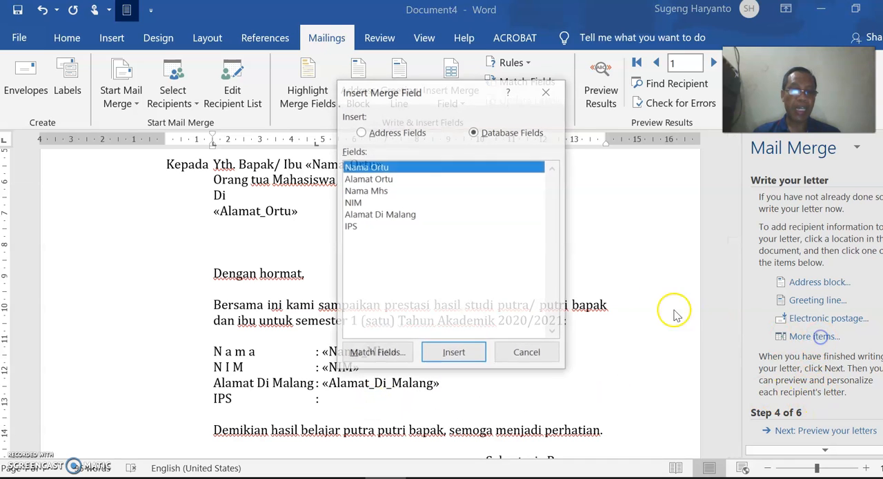
{"action": "left_click", "coordinate": [359, 232]}
{"action": "left_click", "coordinate": [455, 353]}
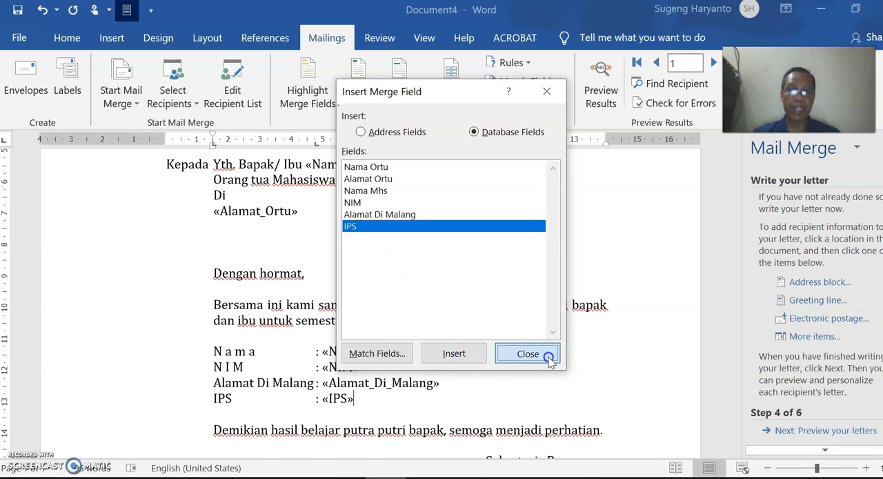
{"action": "left_click", "coordinate": [530, 353]}
- Preview the merged letter for the first recipient and advance the wizard to completing the merge
{"action": "scroll", "coordinate": [686, 361], "scroll_direction": "down", "scroll_amount": 1}
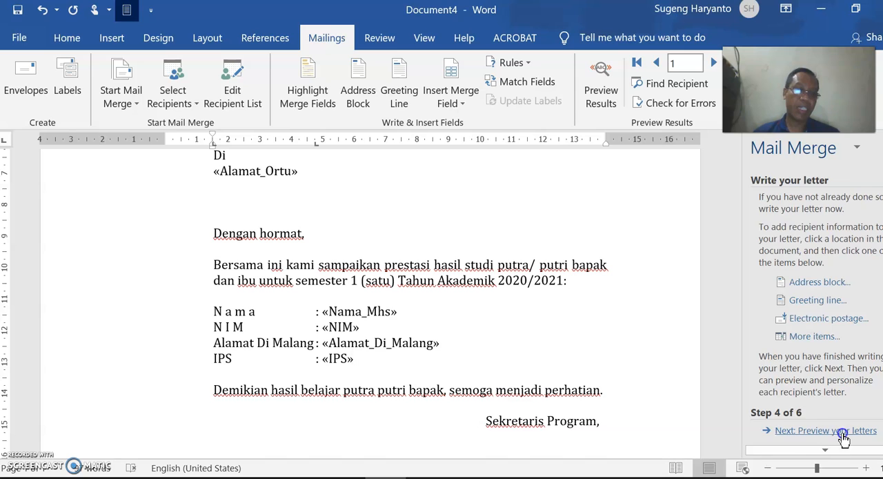
{"action": "left_click", "coordinate": [843, 435]}
{"action": "scroll", "coordinate": [398, 257], "scroll_direction": "up", "scroll_amount": 1}
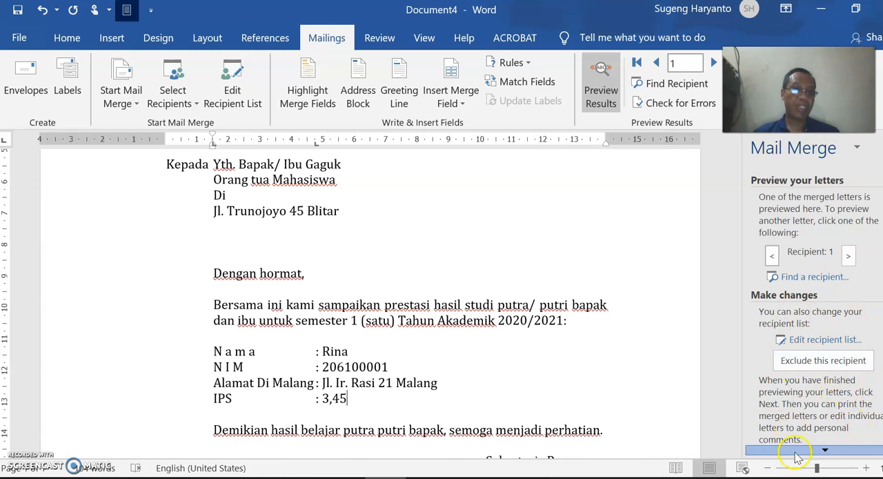
{"action": "scroll", "coordinate": [806, 456], "scroll_direction": "down", "scroll_amount": 1}
{"action": "left_click", "coordinate": [833, 451]}
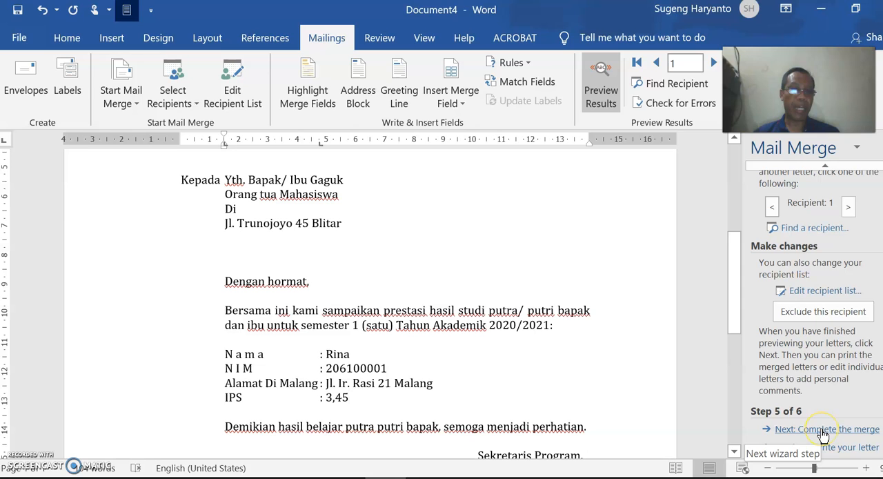
{"action": "left_click", "coordinate": [823, 429]}
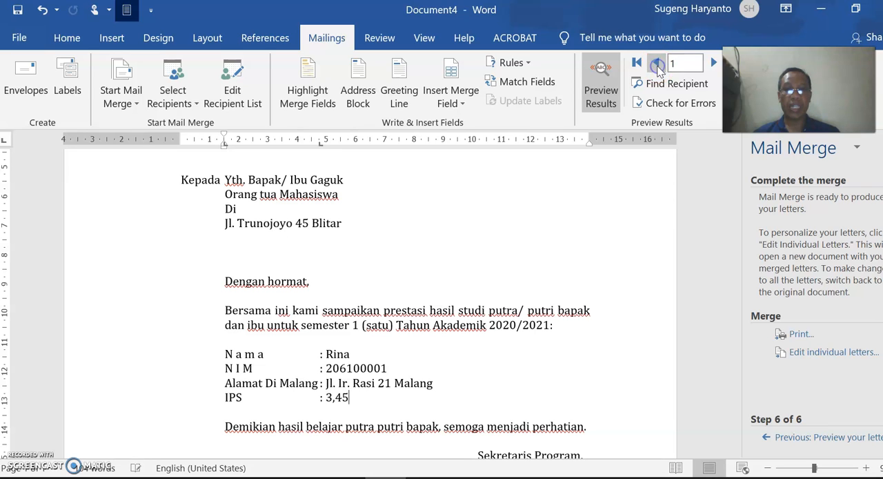
- Preview the merged letters one by one for recipients 2 through 5
{"action": "left_click", "coordinate": [713, 63]}
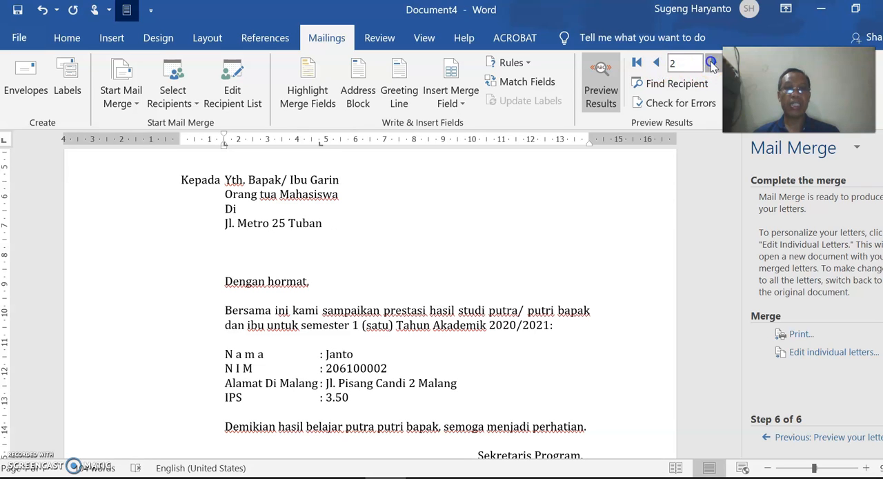
{"action": "left_click", "coordinate": [714, 63]}
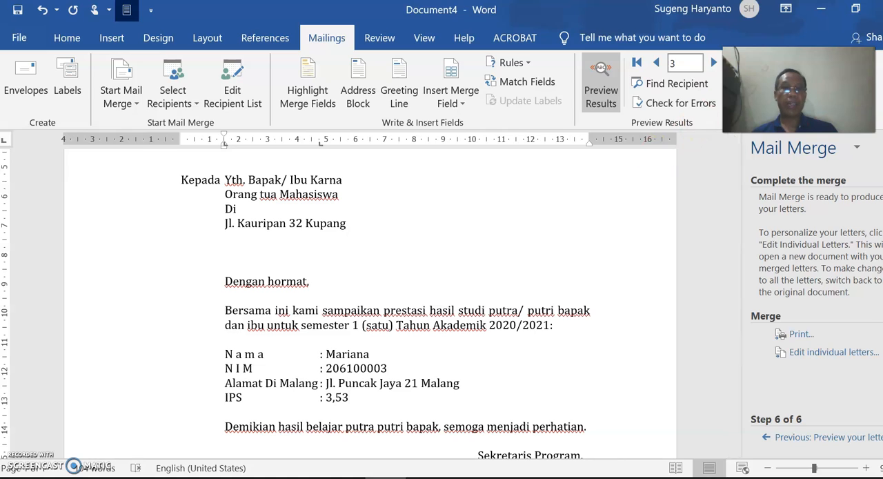
{"action": "left_click", "coordinate": [714, 62]}
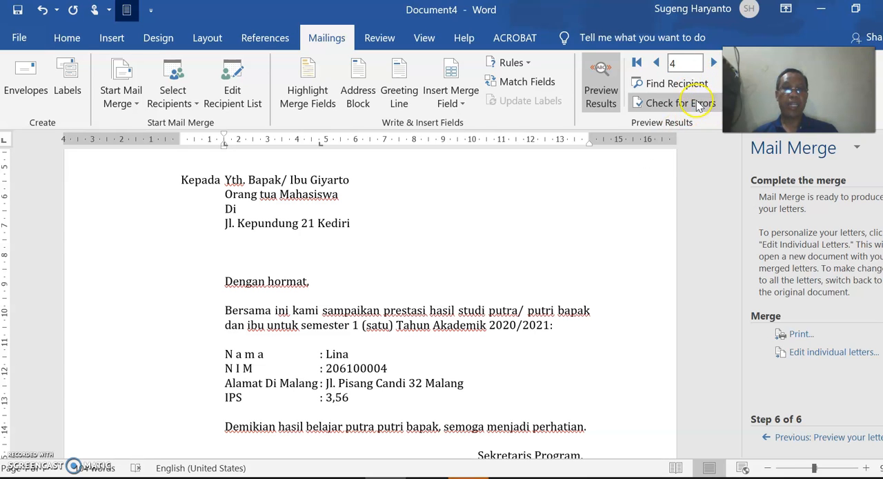
{"action": "left_click", "coordinate": [712, 64]}
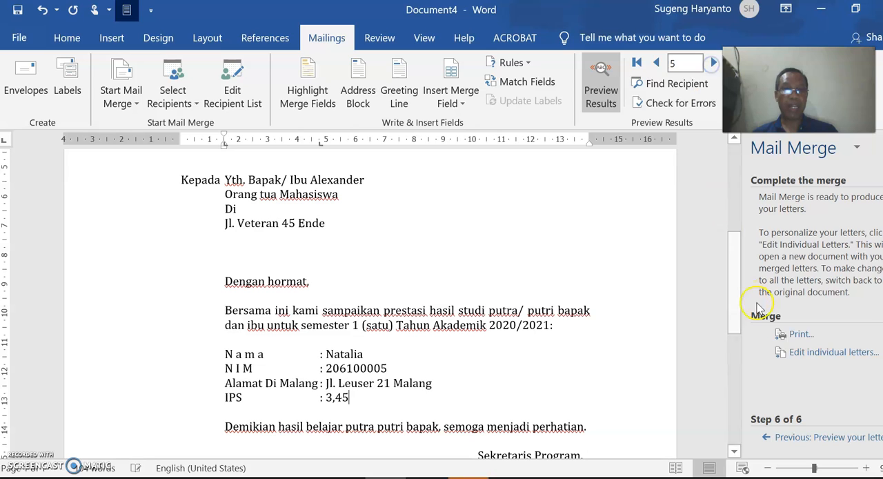
- Look at the print record options for the merge without printing, and review the fifth recipient's letter from letterhead to signature
{"action": "left_click", "coordinate": [800, 335]}
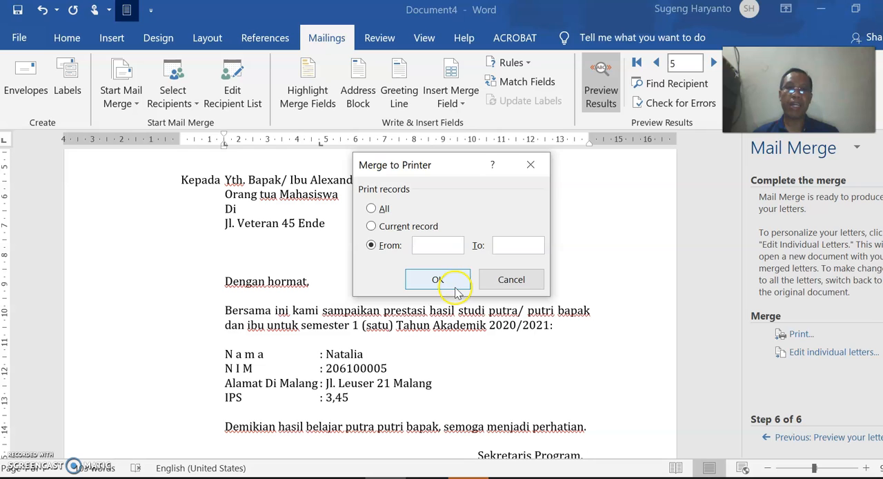
{"action": "left_click", "coordinate": [510, 280]}
{"action": "scroll", "coordinate": [580, 349], "scroll_direction": "down", "scroll_amount": 4}
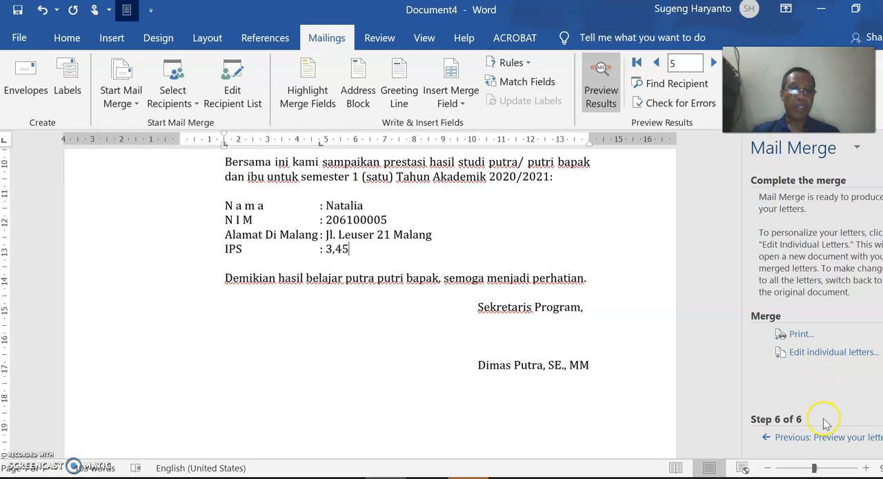
{"action": "scroll", "coordinate": [446, 361], "scroll_direction": "up", "scroll_amount": 1}
{"action": "scroll", "coordinate": [561, 343], "scroll_direction": "down", "scroll_amount": 2}
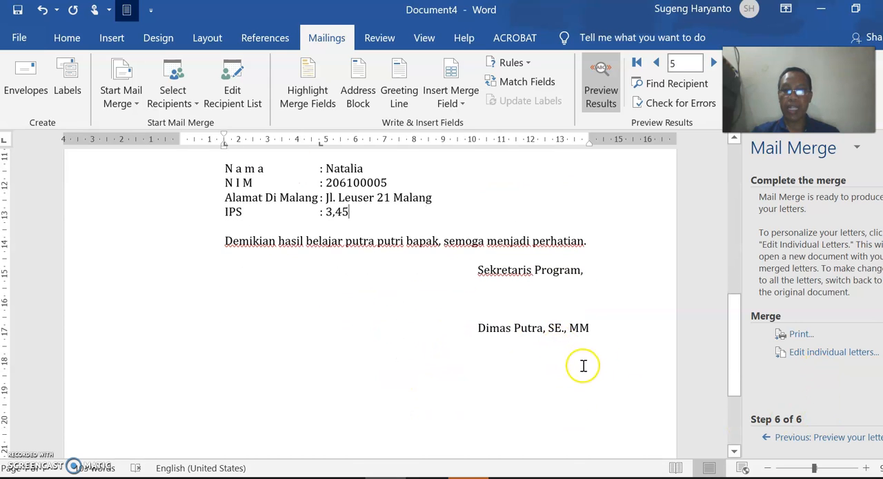
{"action": "scroll", "coordinate": [583, 366], "scroll_direction": "up", "scroll_amount": 13}
{"action": "scroll", "coordinate": [476, 339], "scroll_direction": "down", "scroll_amount": 3}
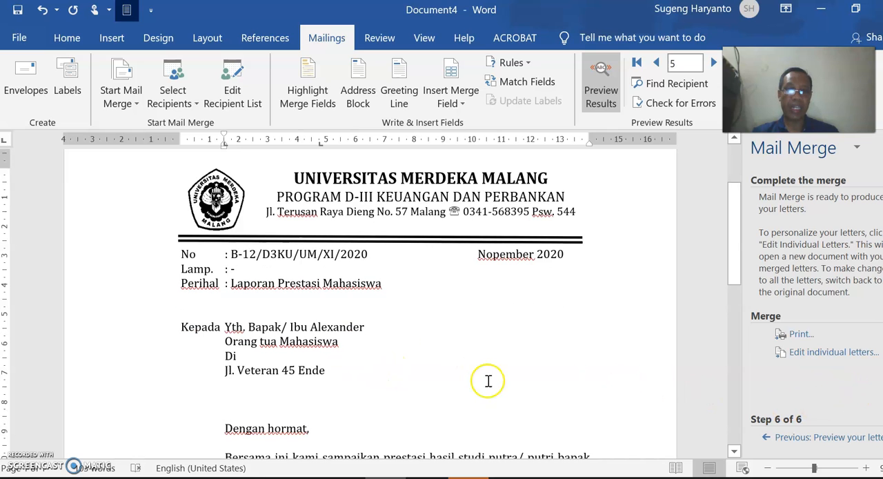
{"action": "scroll", "coordinate": [600, 407], "scroll_direction": "down", "scroll_amount": 1}
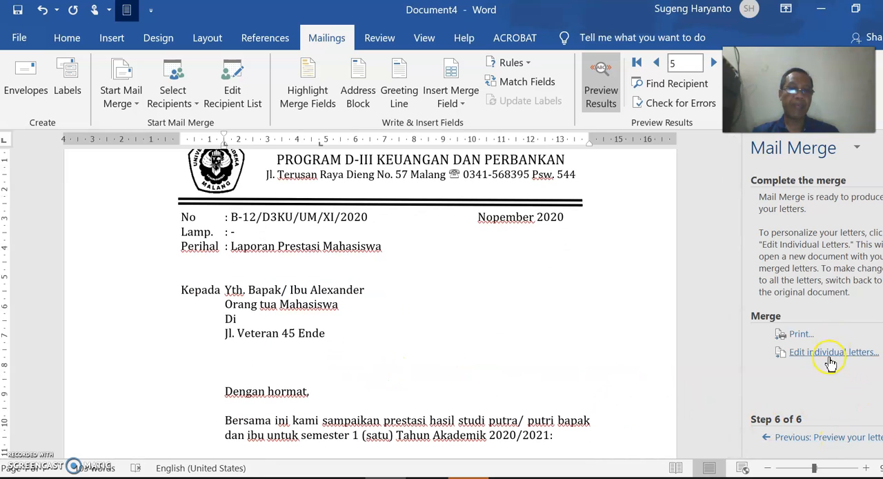
- Return the preview to recipient 2 and review that merged letter down to the signature block
{"action": "left_click", "coordinate": [660, 65]}
{"action": "left_click", "coordinate": [660, 65]}
{"action": "left_click", "coordinate": [660, 64]}
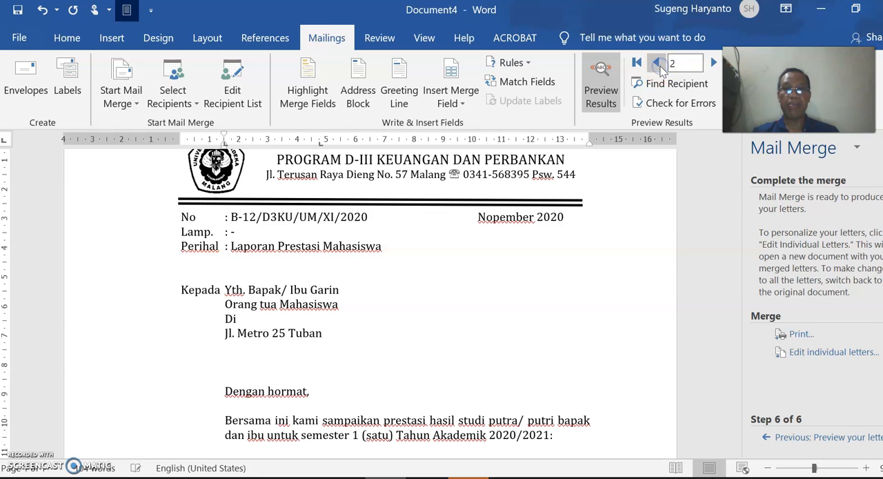
{"action": "scroll", "coordinate": [379, 305], "scroll_direction": "down", "scroll_amount": 4}
{"action": "scroll", "coordinate": [397, 322], "scroll_direction": "down", "scroll_amount": 2}
{"action": "scroll", "coordinate": [558, 263], "scroll_direction": "up", "scroll_amount": 5}
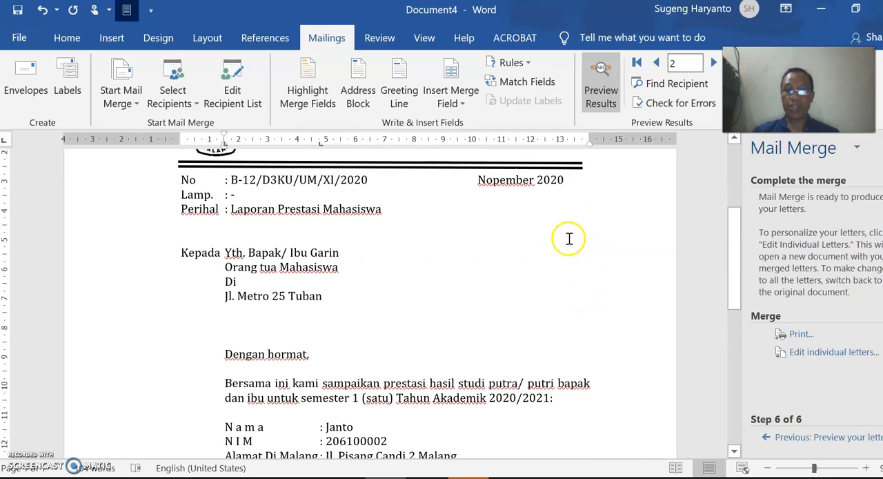
{"action": "scroll", "coordinate": [592, 300], "scroll_direction": "down", "scroll_amount": 1}
{"action": "scroll", "coordinate": [589, 311], "scroll_direction": "down", "scroll_amount": 3}
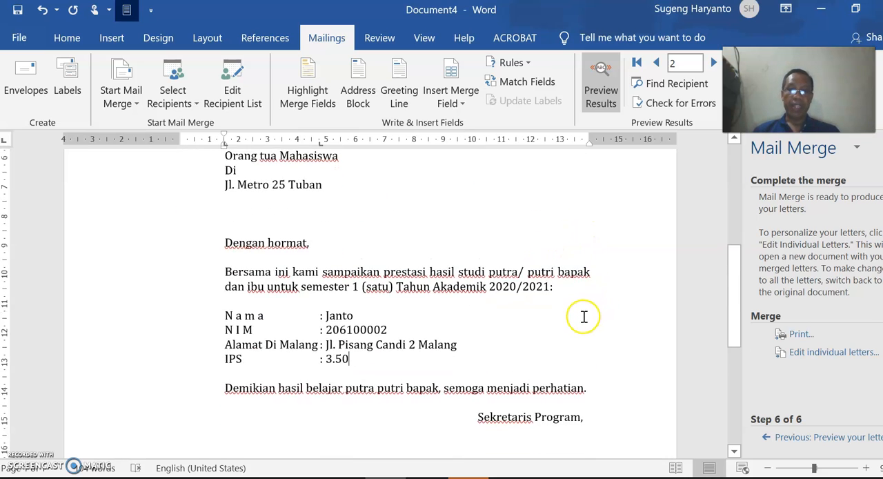
{"action": "scroll", "coordinate": [688, 388], "scroll_direction": "down", "scroll_amount": 2}
{"action": "scroll", "coordinate": [636, 369], "scroll_direction": "up", "scroll_amount": 2}
{"action": "scroll", "coordinate": [637, 369], "scroll_direction": "down", "scroll_amount": 3}
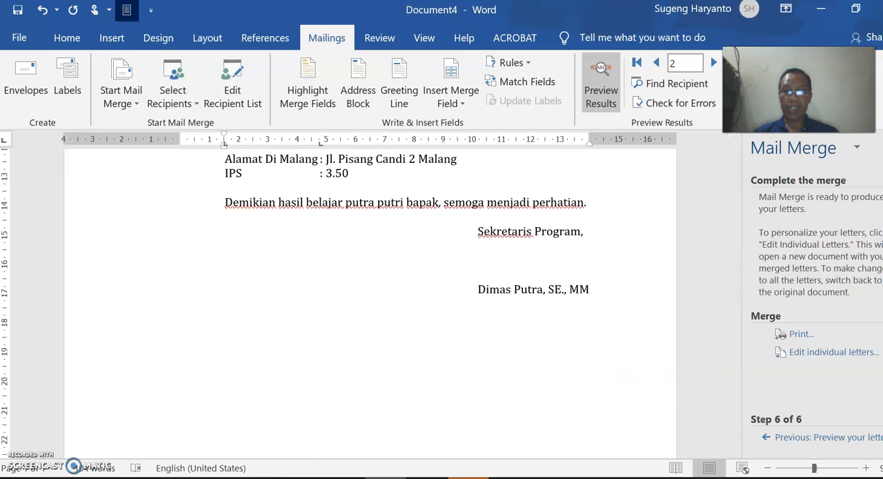